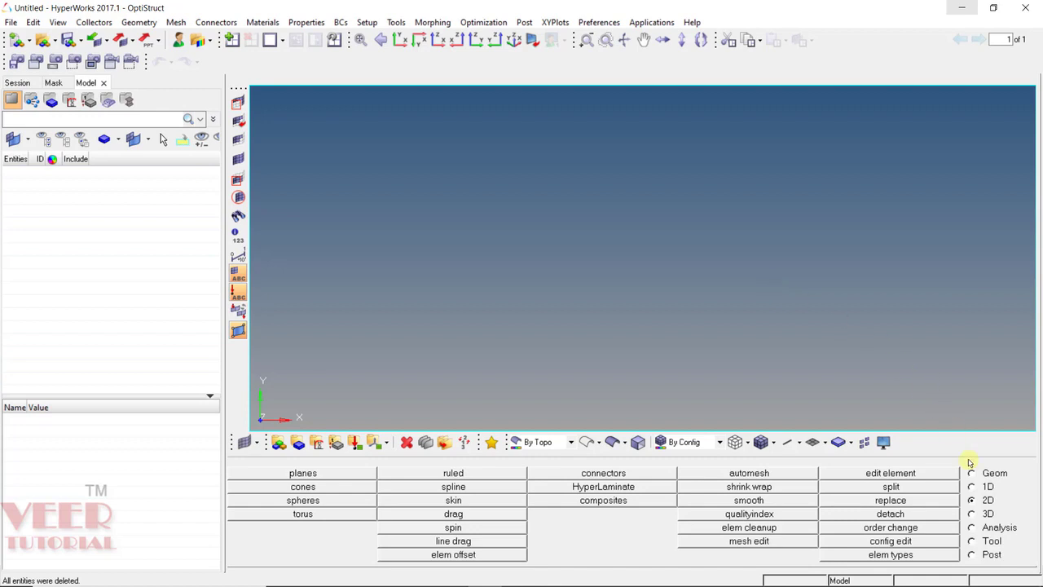
- Open the HyperMesh model file ruled from the Ruled folder
click(485, 476)
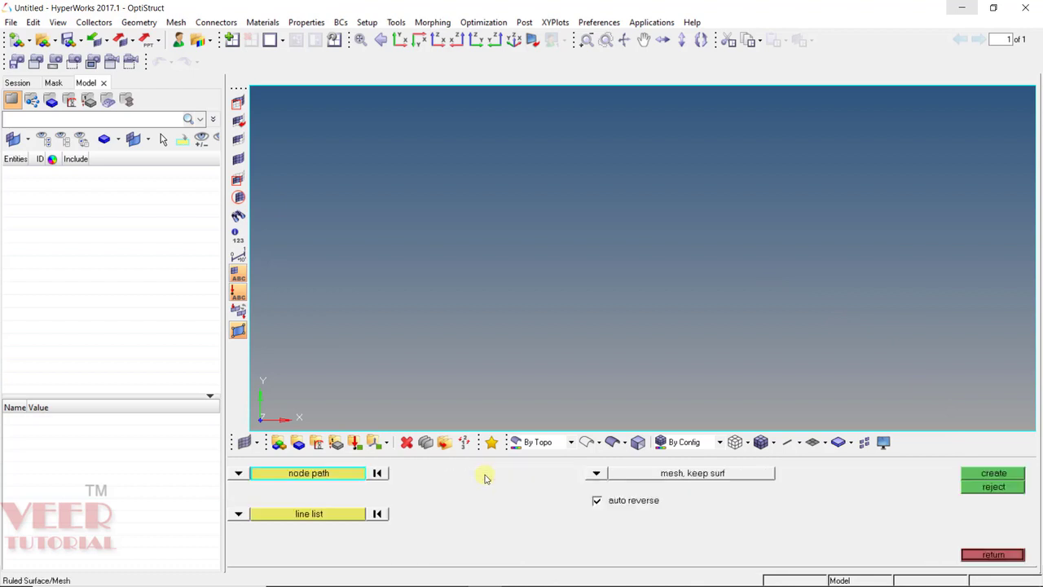
click(972, 556)
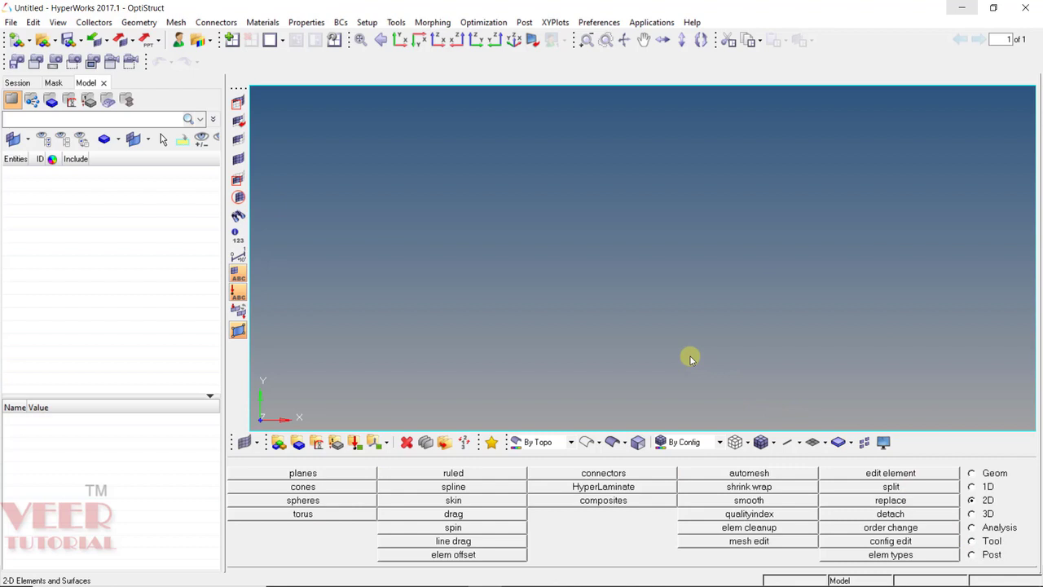
click(453, 474)
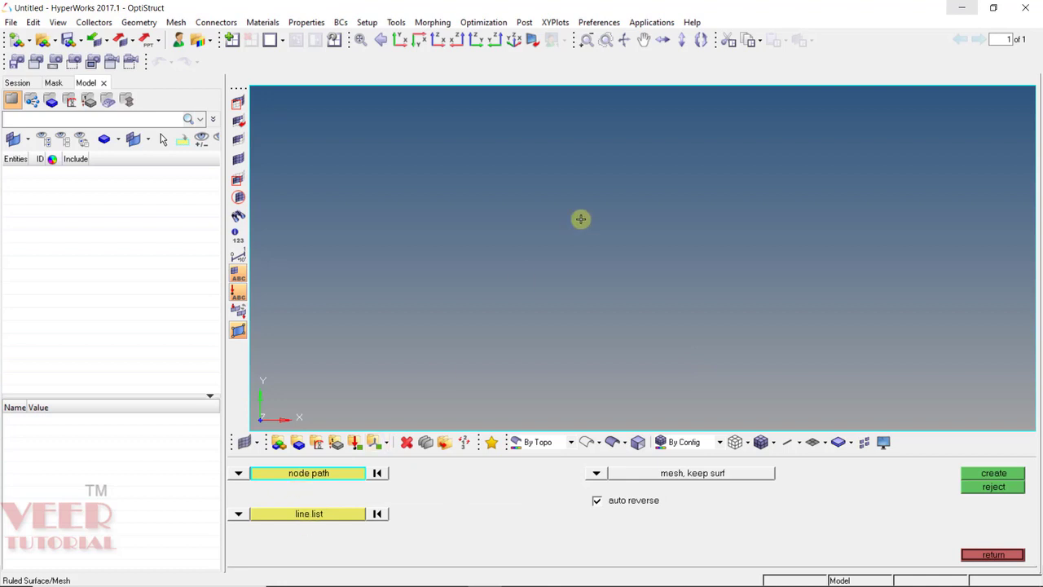
click(42, 40)
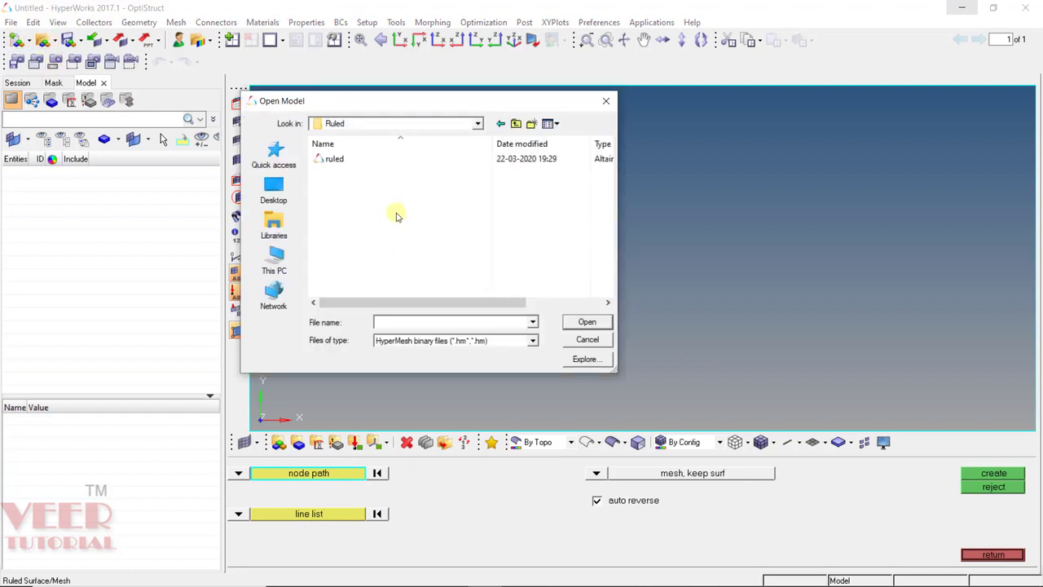
click(361, 159)
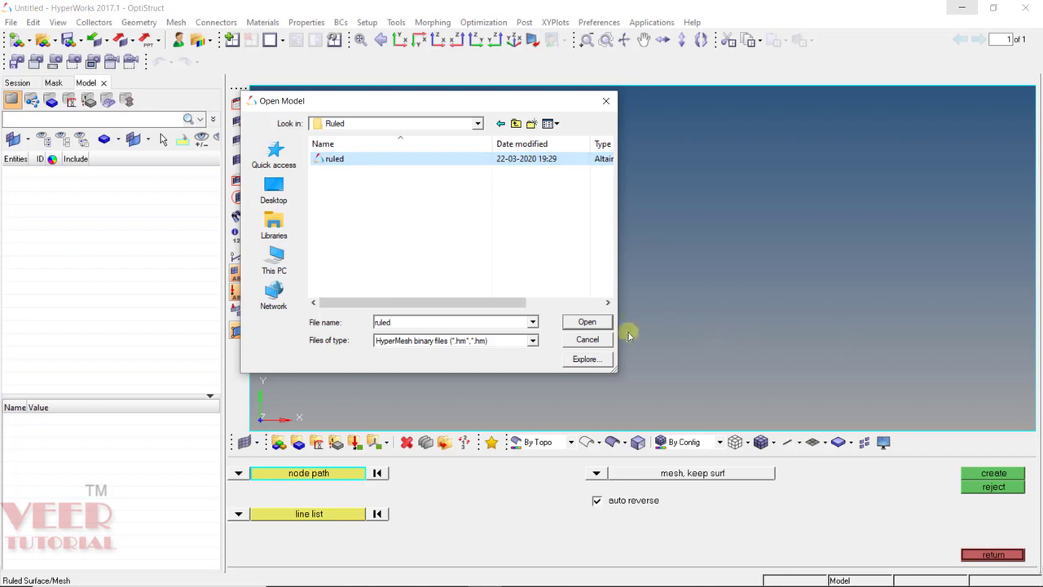
click(601, 322)
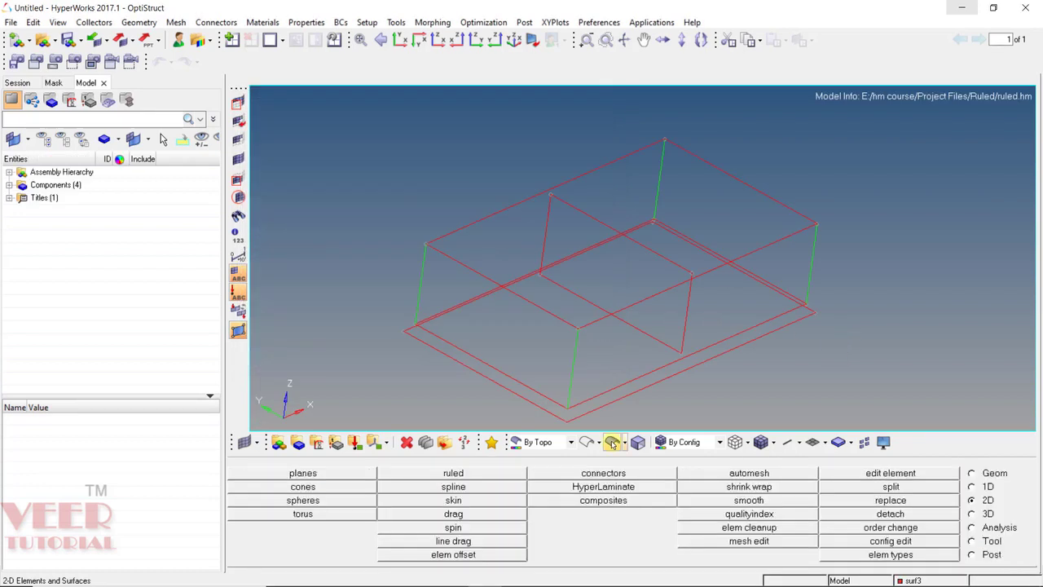
- Shade the geometry surfaces, expand the component list and colour the geometry by component
click(612, 443)
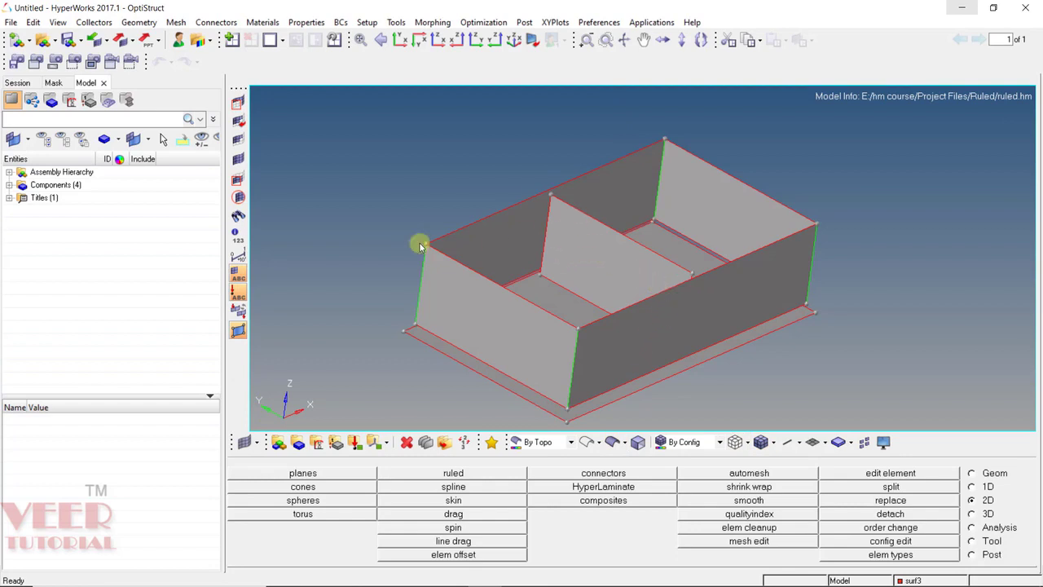
click(8, 186)
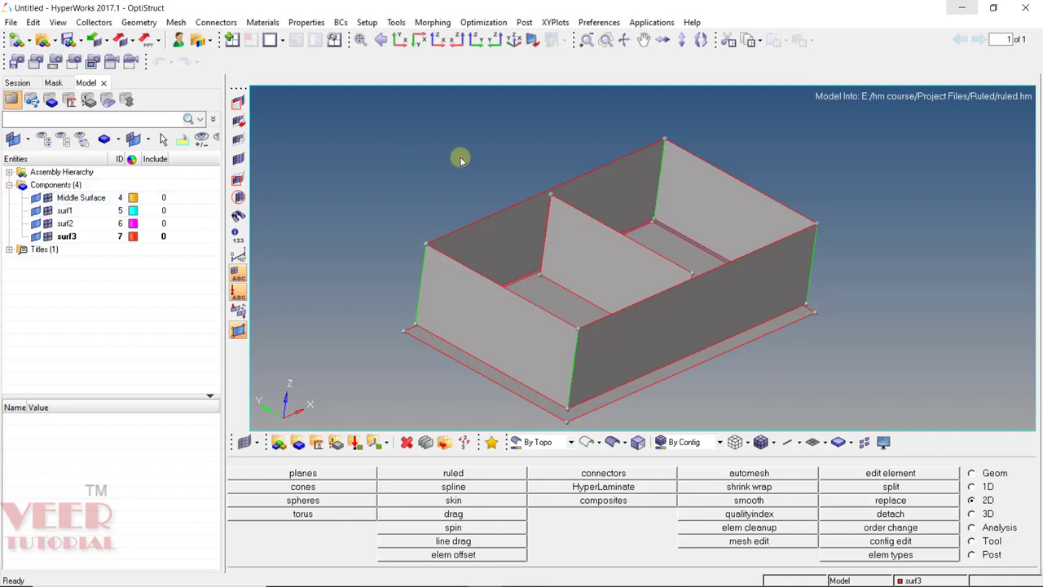
ctrl+drag(447, 119, 440, 186)
click(567, 442)
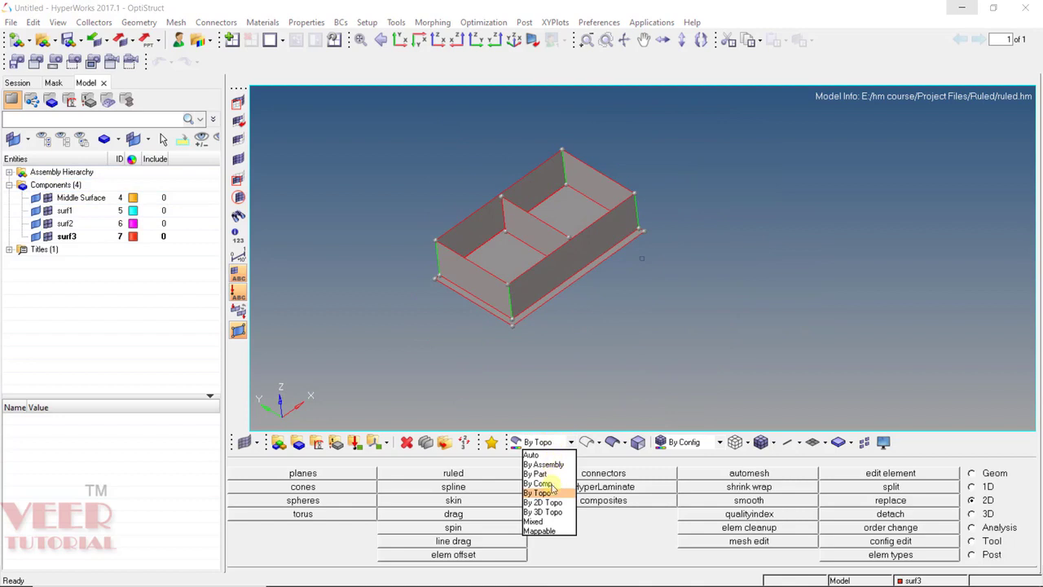
click(551, 488)
- Examine the box model's base, side walls and middle divider from several angles
mouse_move(559, 186)
ctrl+mouse_down()
mouse_move(573, 315)
mouse_move(563, 197)
ctrl+mouse_up()
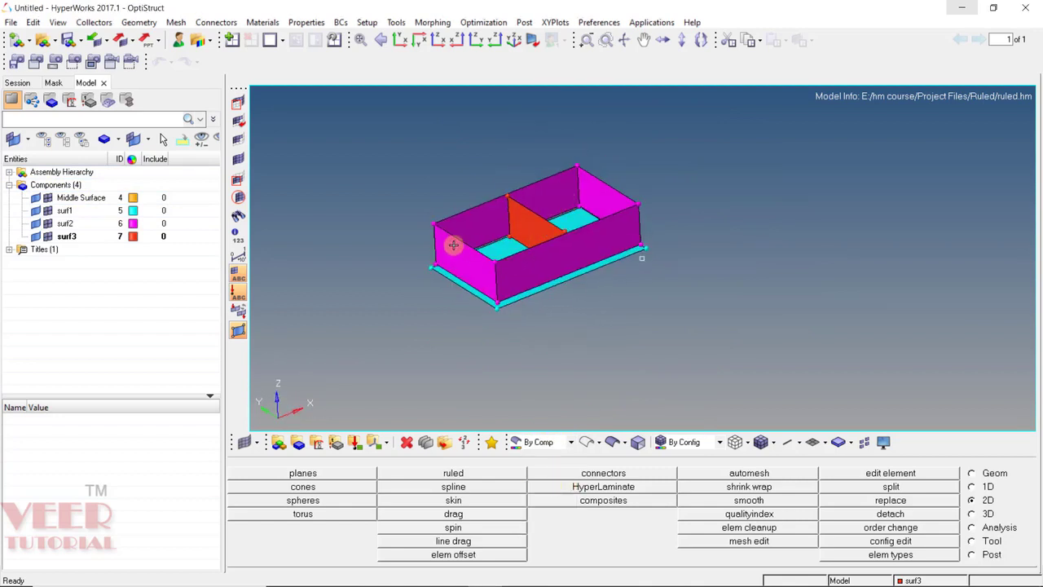
scroll(454, 245, up, 5)
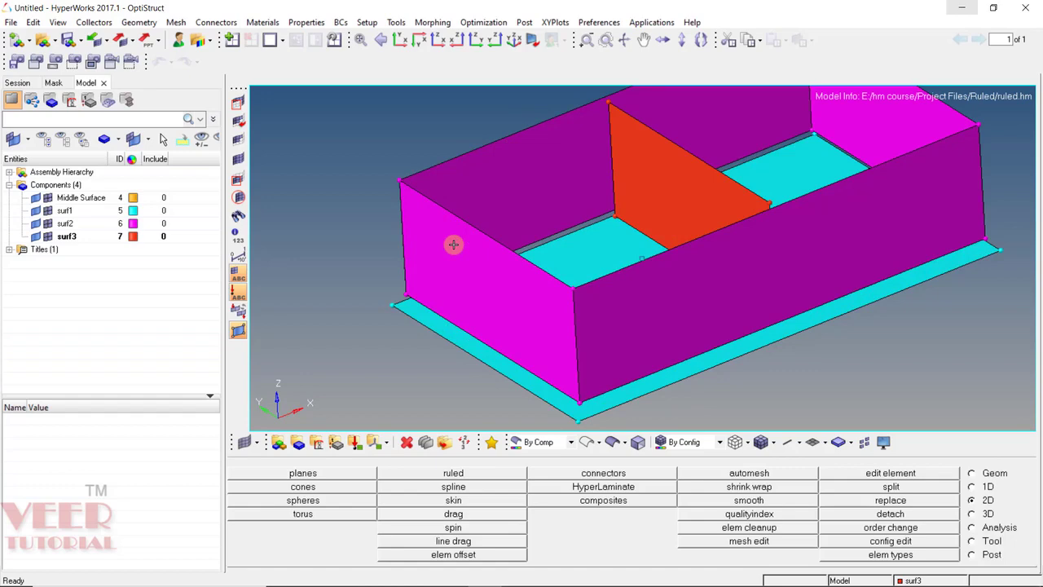
scroll(454, 244, up, 3)
ctrl+drag(454, 252, 496, 342)
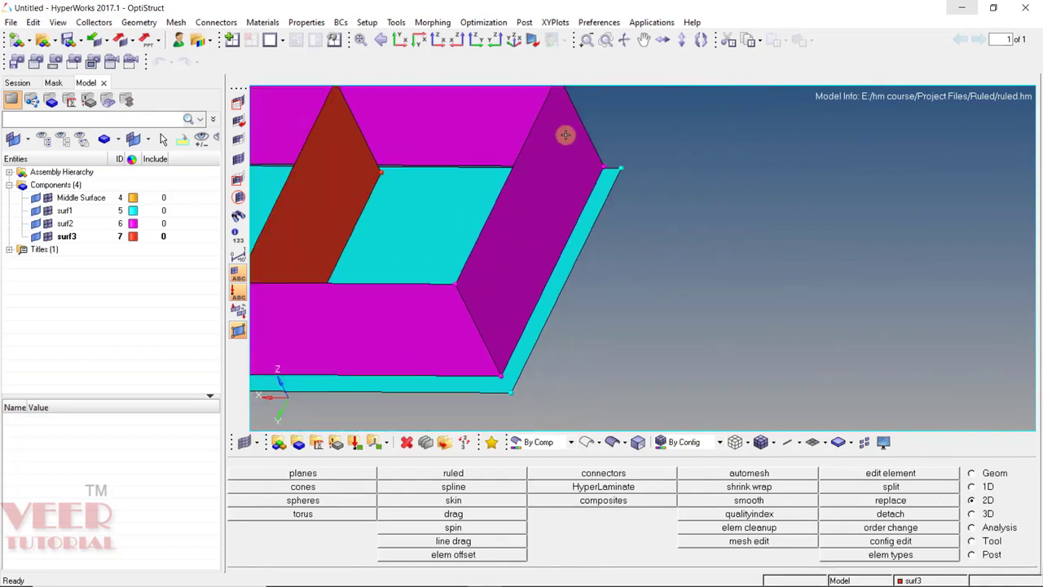
scroll(636, 266, down, 5)
ctrl+drag(663, 326, 615, 310)
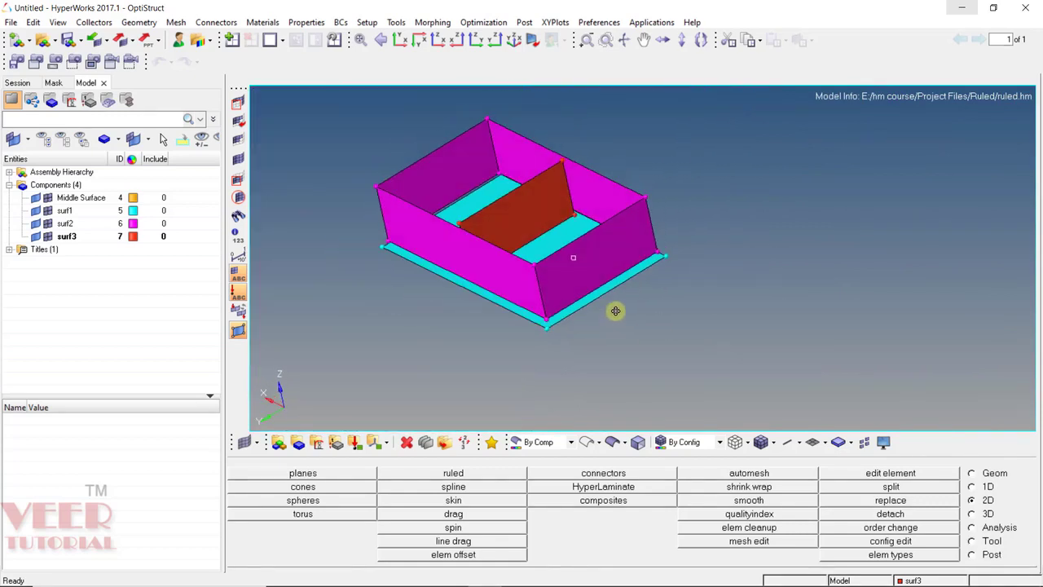
scroll(644, 239, up, 3)
ctrl+drag(671, 231, 670, 281)
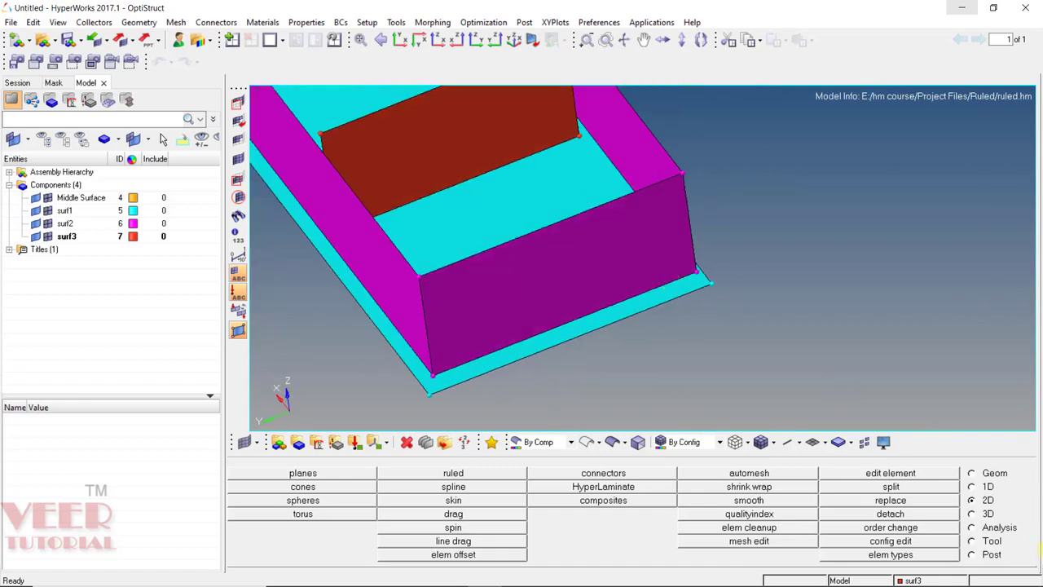
- Set up the Ruled command to work between two line lists with the "mesh, w/o surf" option
click(481, 473)
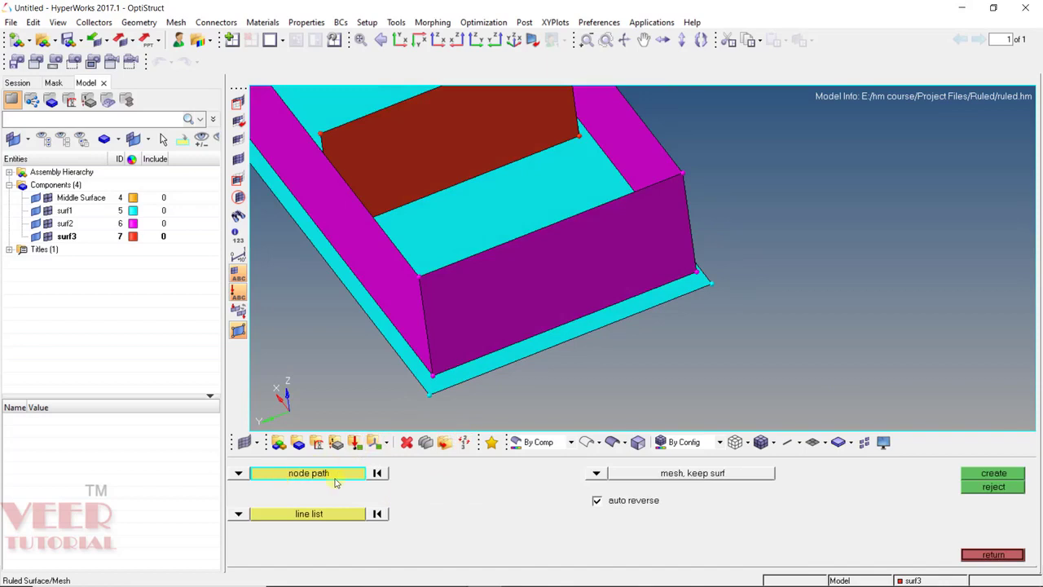
click(238, 473)
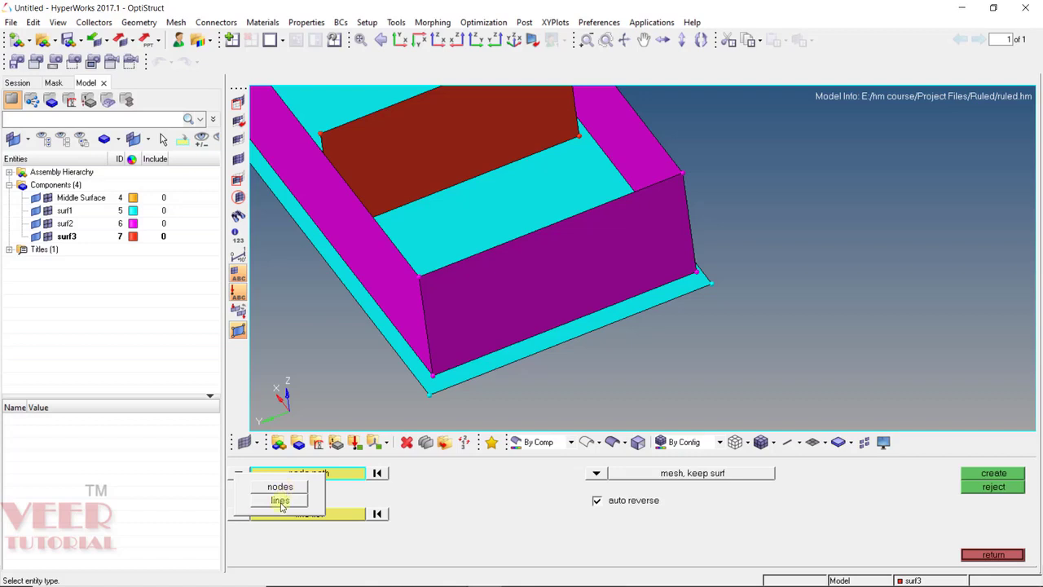
click(281, 499)
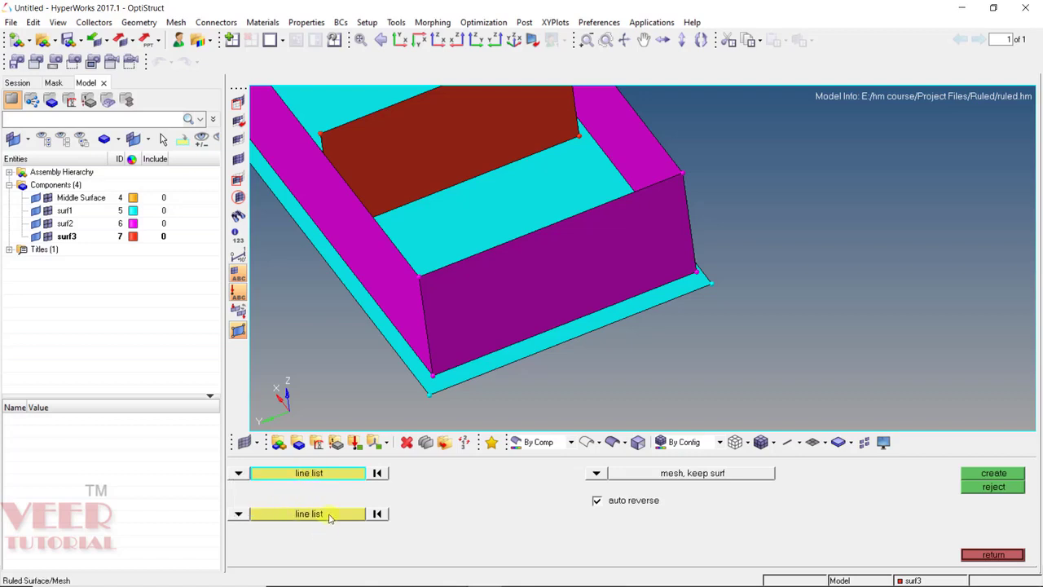
click(597, 474)
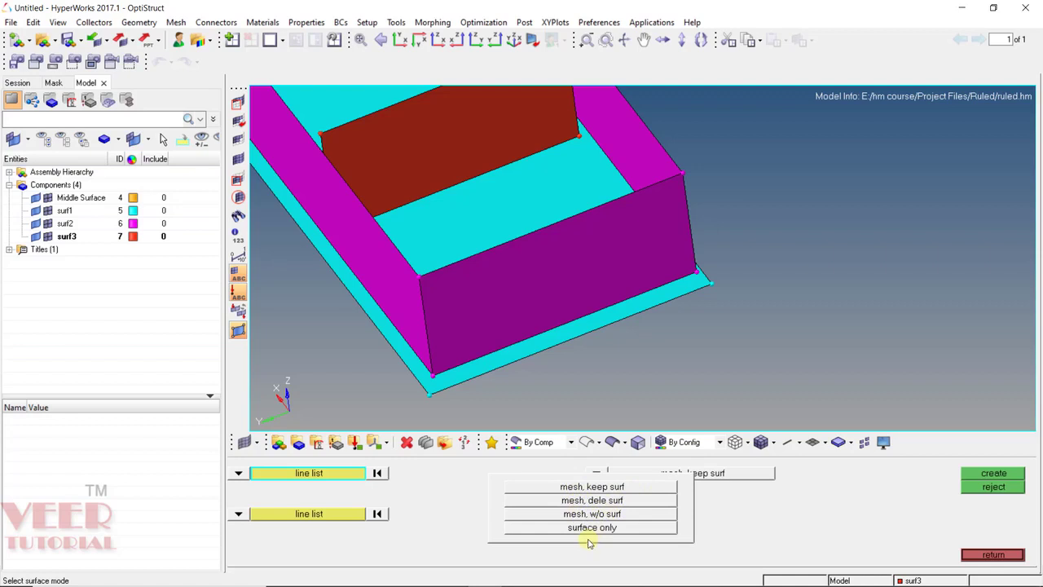
click(589, 488)
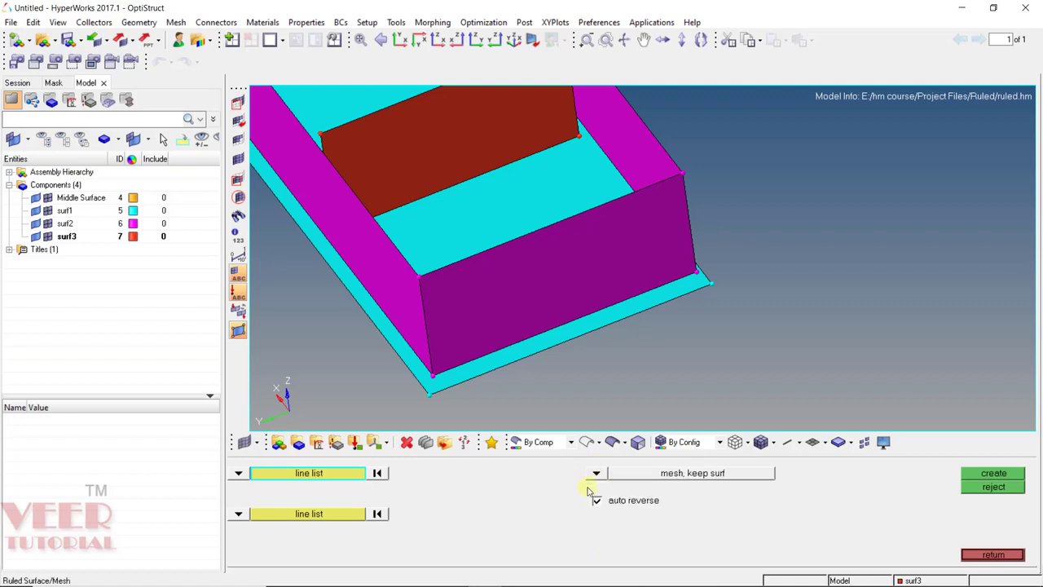
click(596, 475)
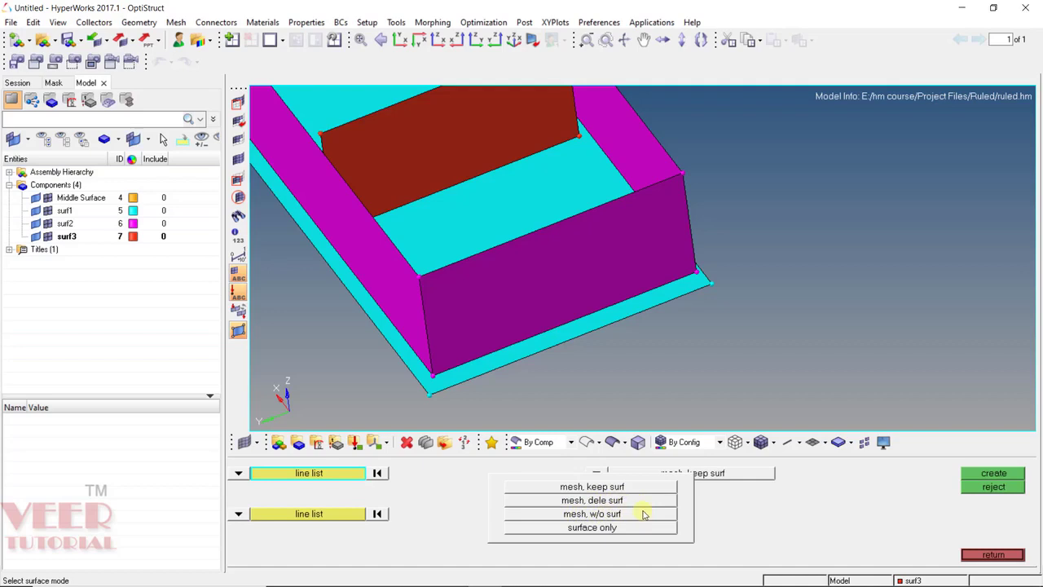
click(579, 515)
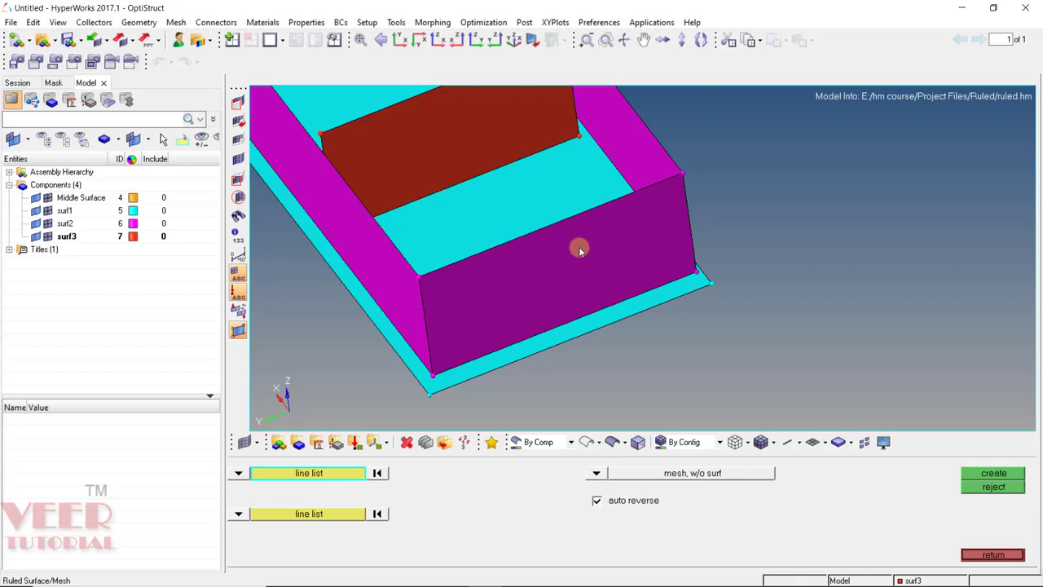
- Create a ruled mesh between the two upright edges of the box's short end wall
scroll(431, 319, up, 3)
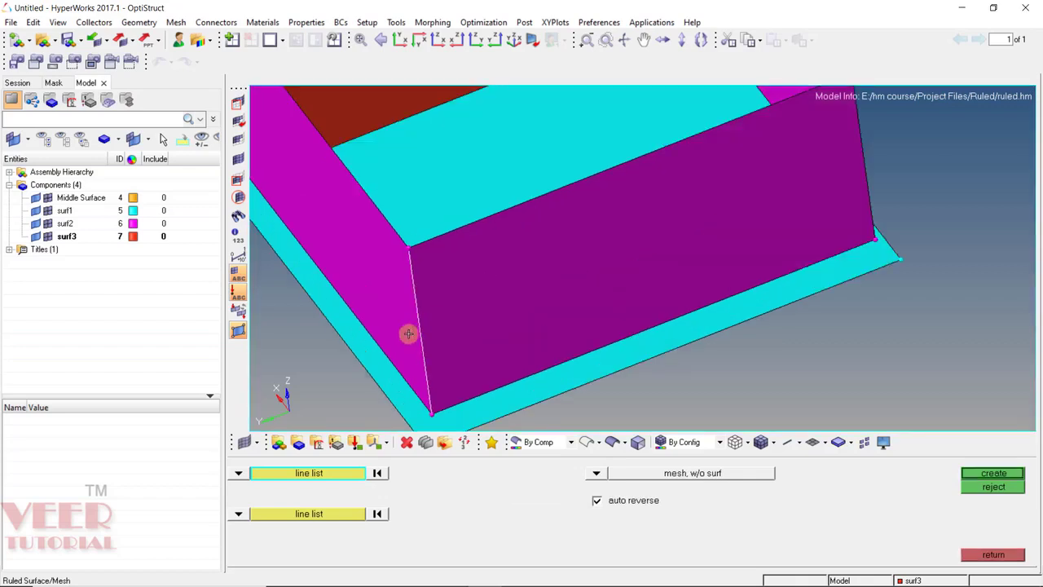
click(318, 515)
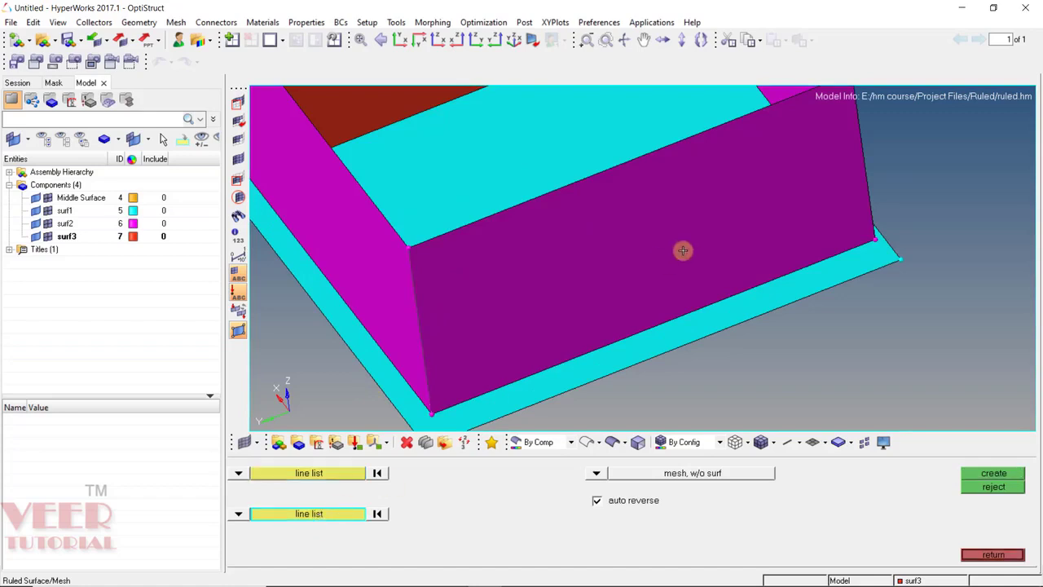
scroll(787, 160, down, 3)
scroll(743, 240, up, 5)
click(743, 240)
scroll(741, 238, down, 5)
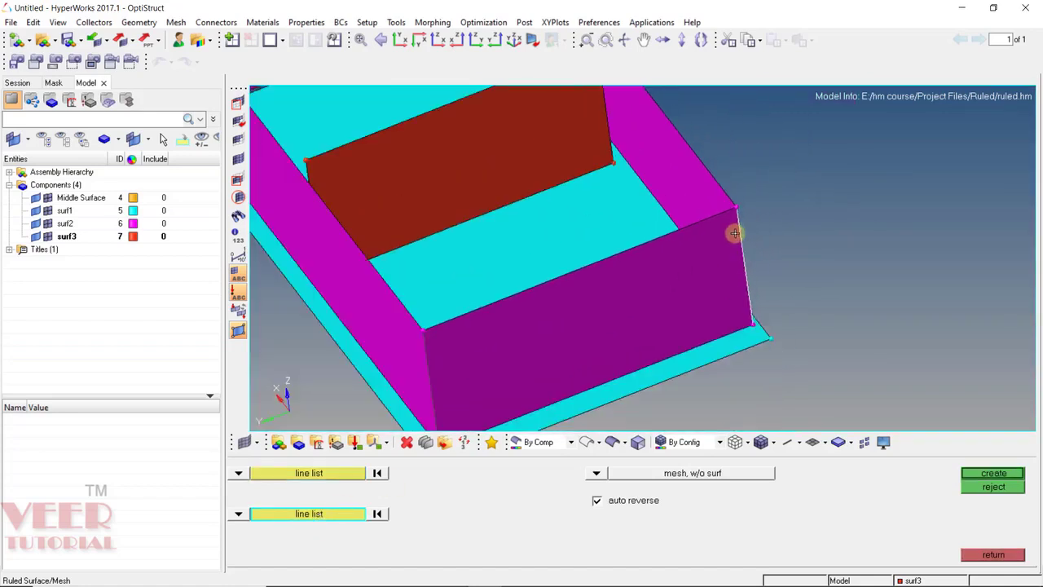
click(994, 473)
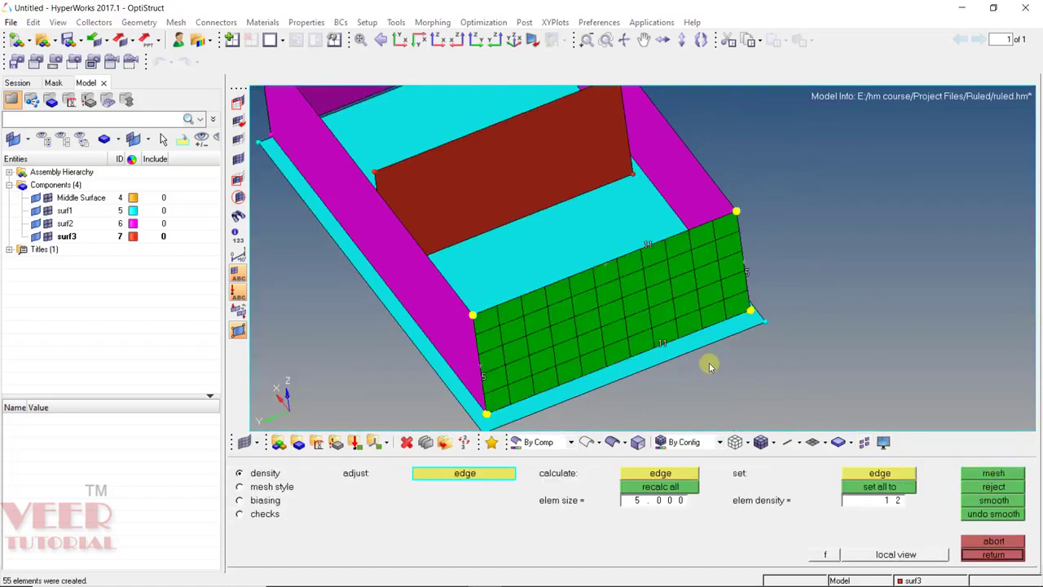
- Recalculate all edge densities for an element size of 6 and remesh the end wall
scroll(693, 285, up, 2)
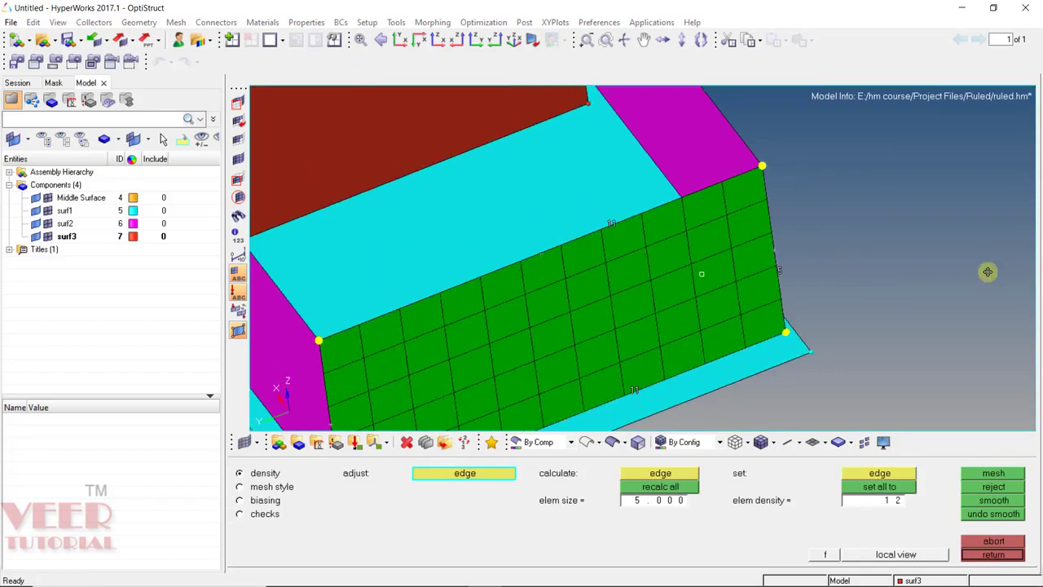
ctrl+drag(988, 271, 752, 310)
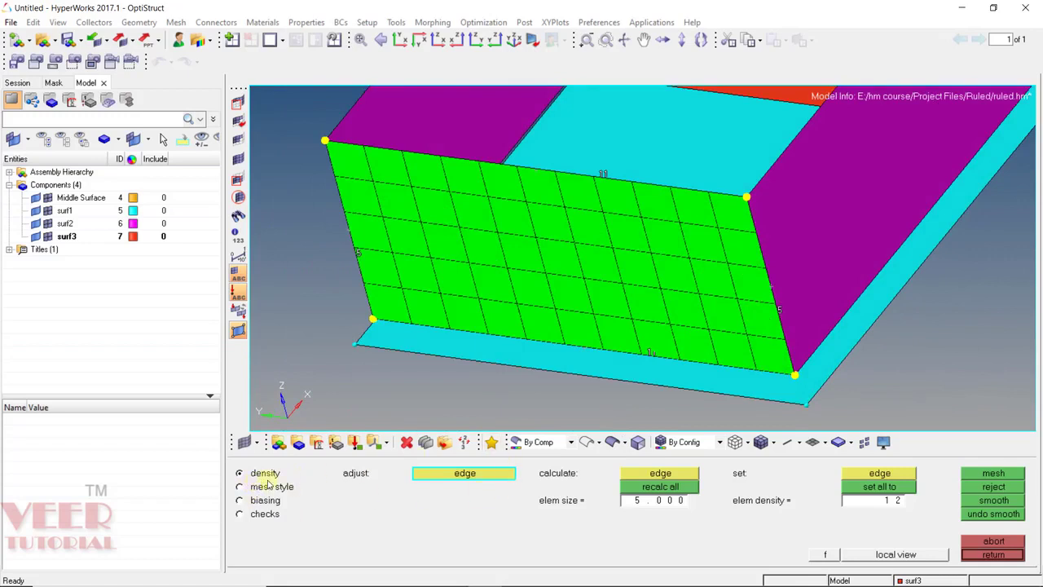
click(646, 503)
text(6)
key(Return)
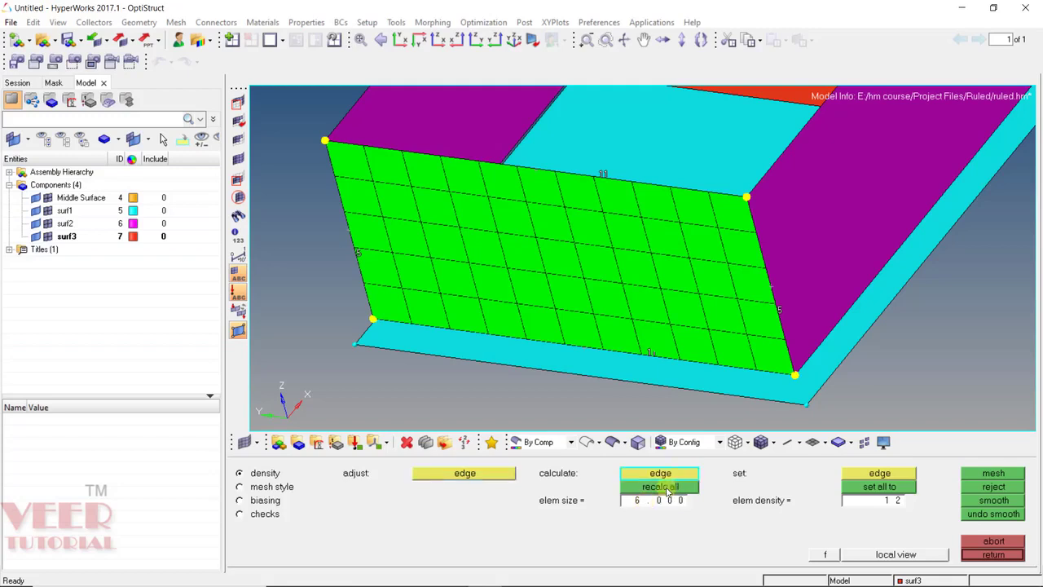
click(667, 488)
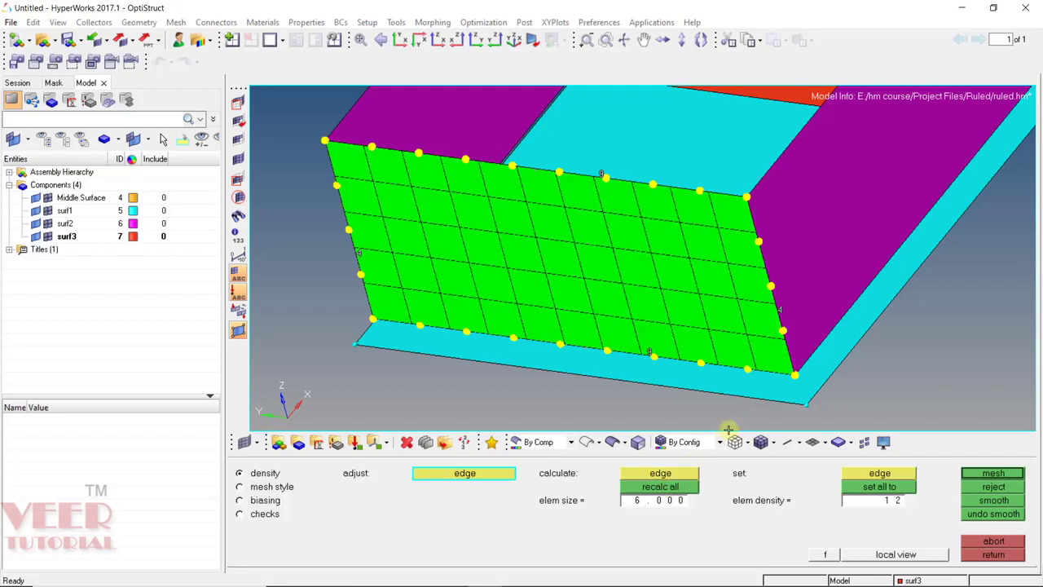
click(991, 474)
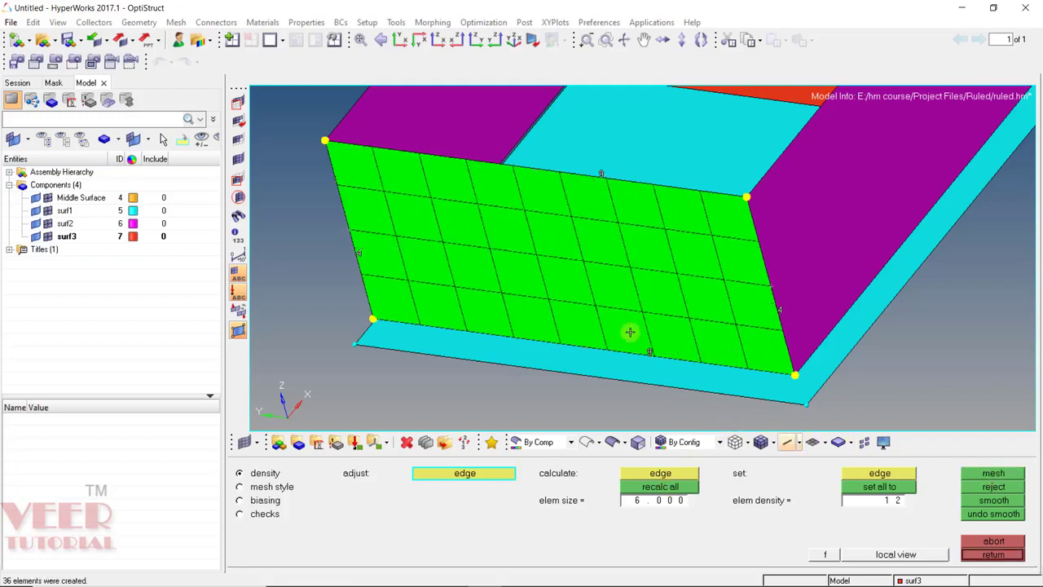
- Recalculate all edge densities for an element size of 5, remesh the end wall and accept the mesh
click(653, 500)
text(5)
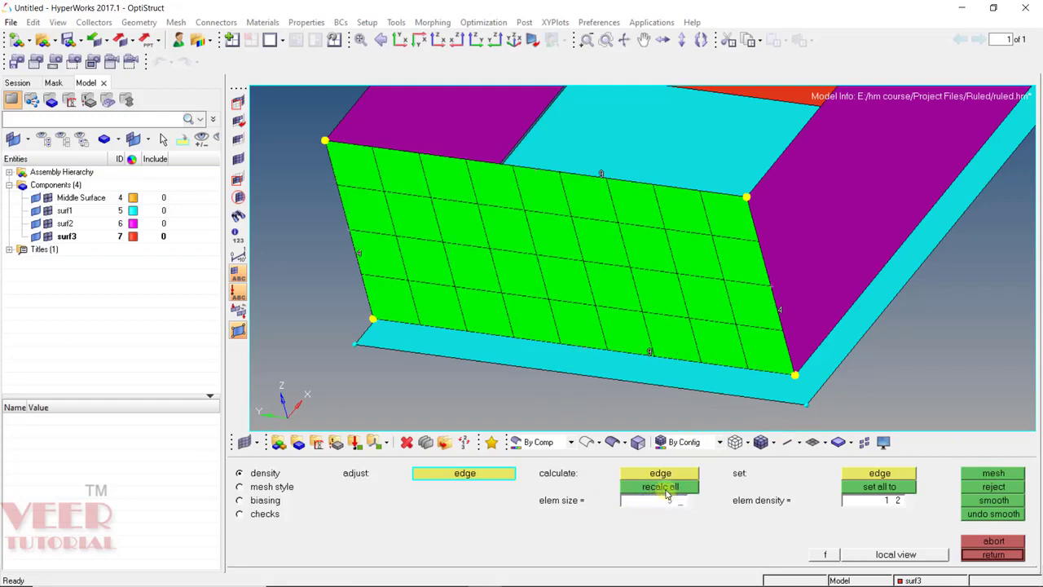
key(Return)
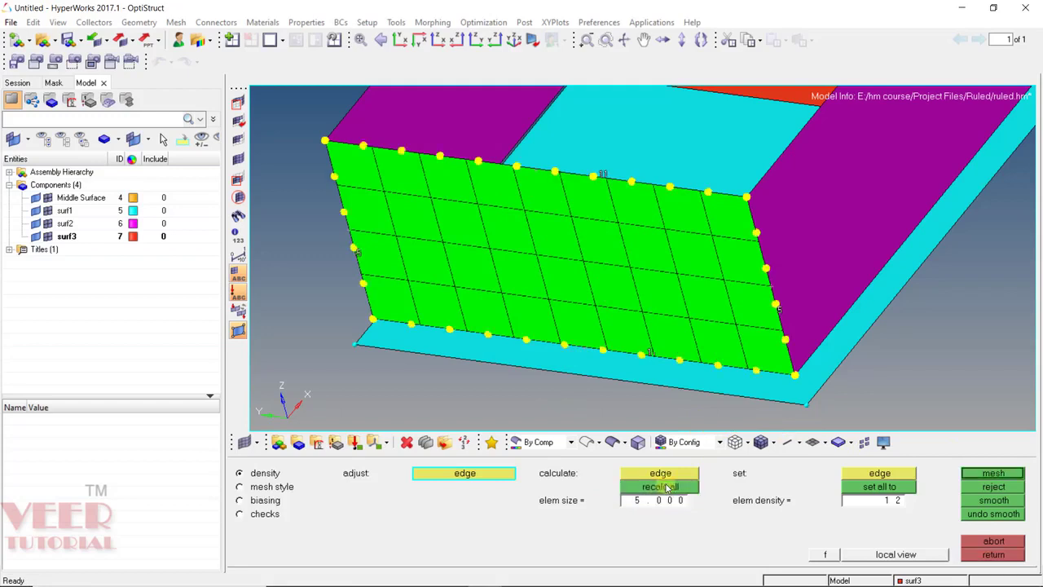
click(993, 473)
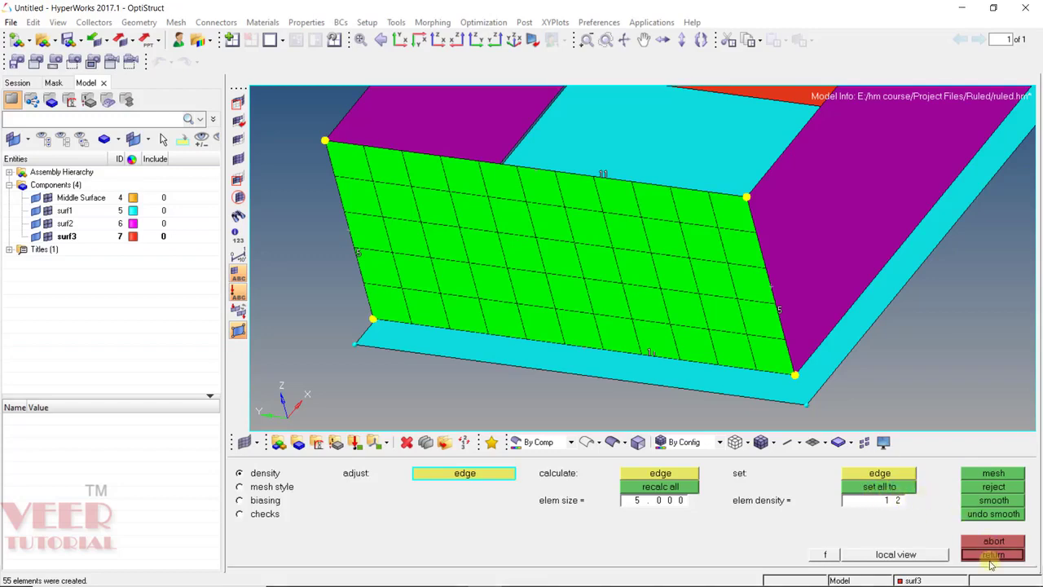
click(994, 554)
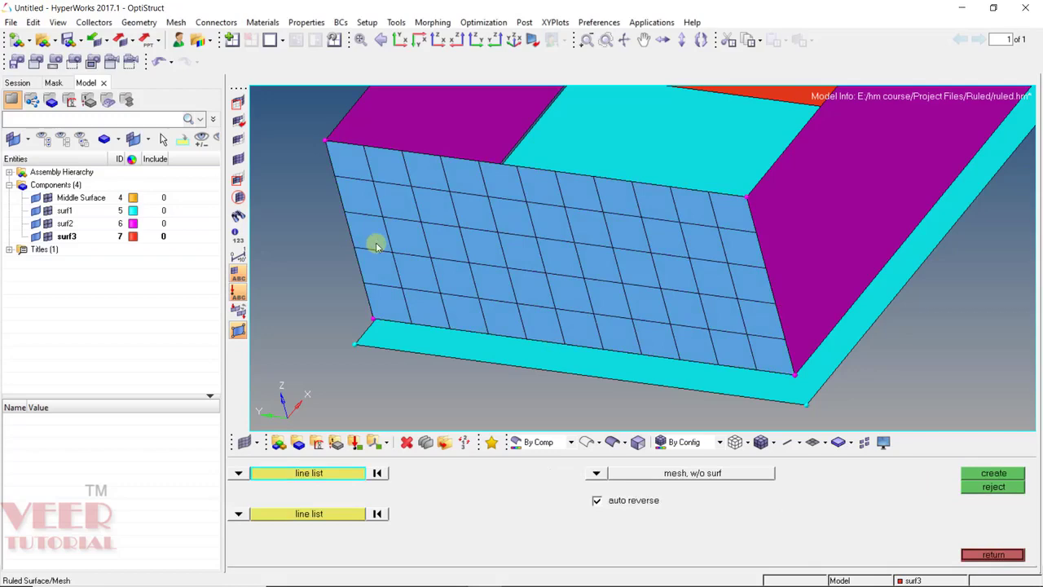
ctrl+drag(366, 254, 484, 293)
ctrl+drag(506, 231, 513, 188)
ctrl+drag(612, 210, 561, 240)
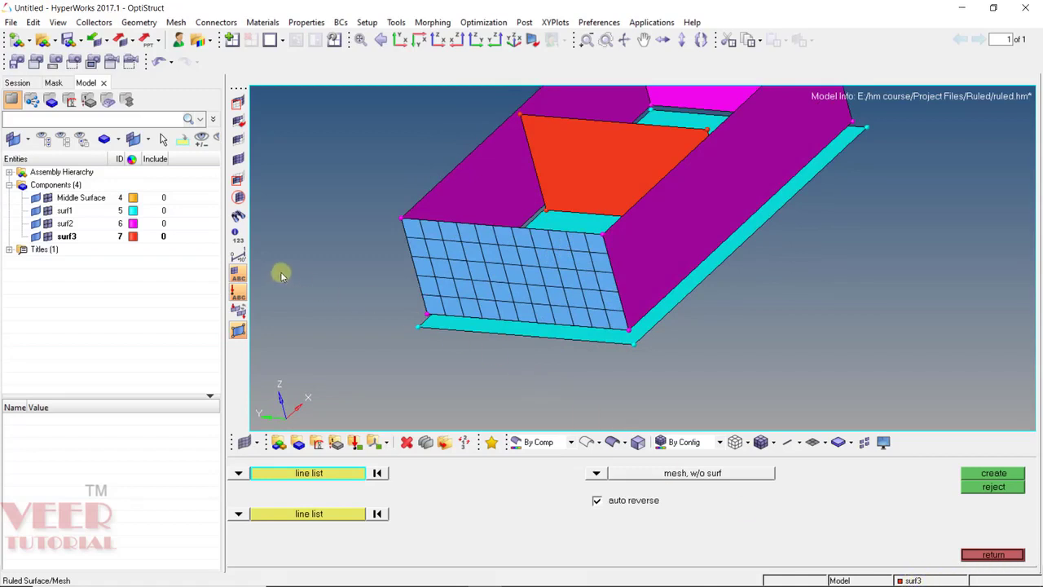
- Toggle the element display of component surf3 to check its mesh, and make surf2 the current component
click(82, 236)
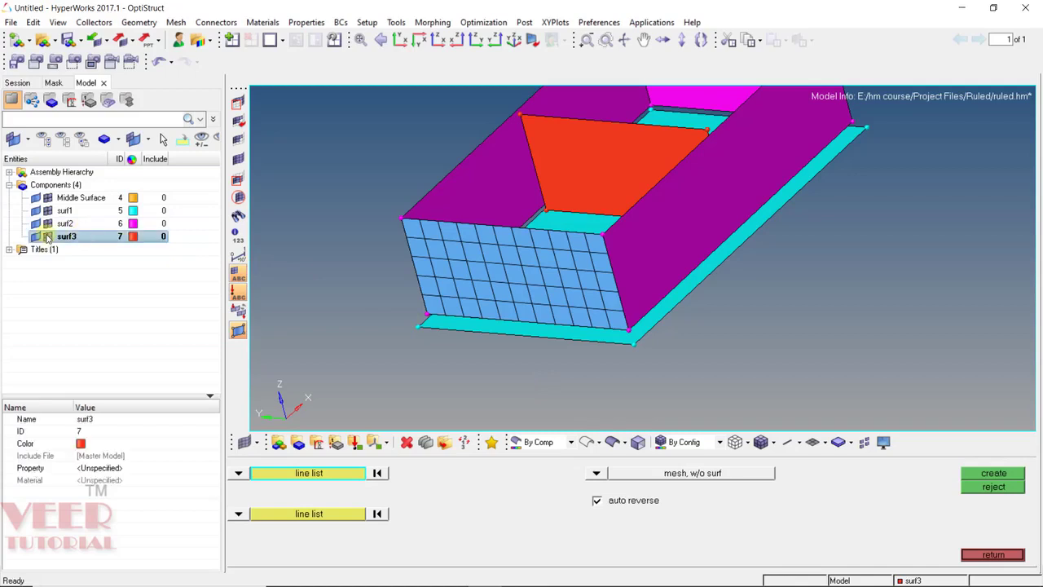
click(47, 236)
click(47, 236)
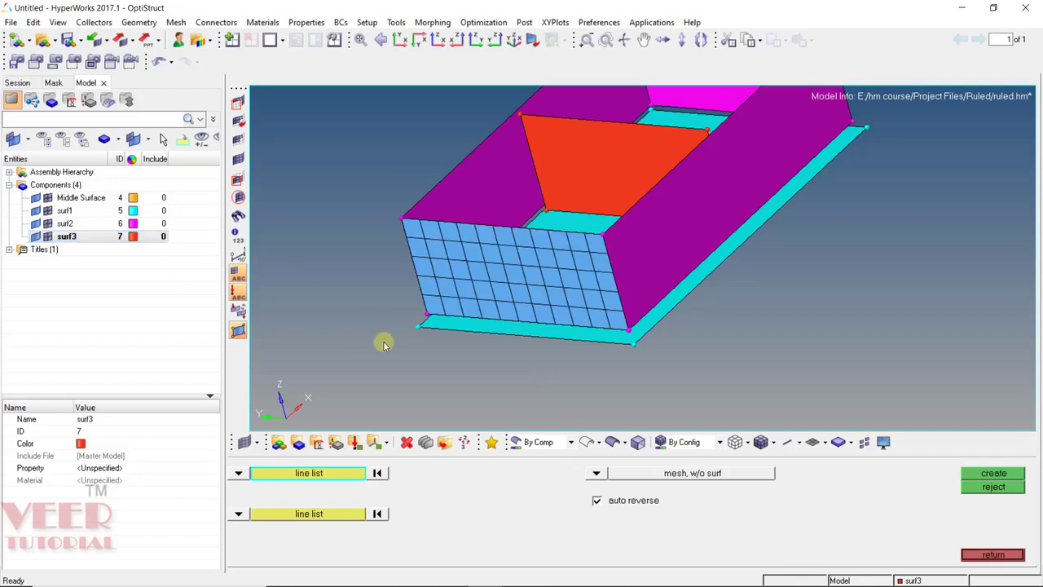
click(913, 580)
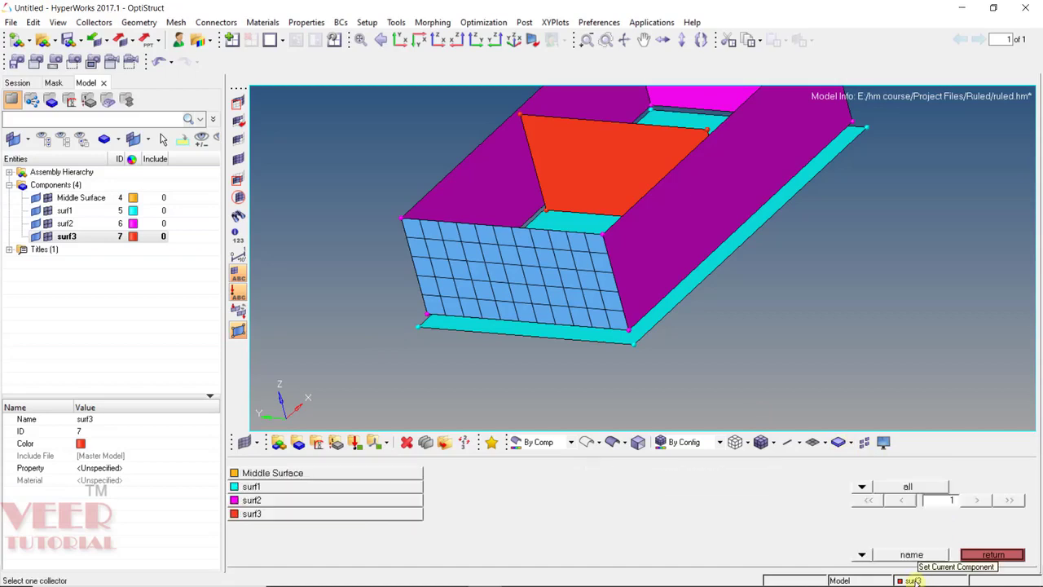
click(253, 501)
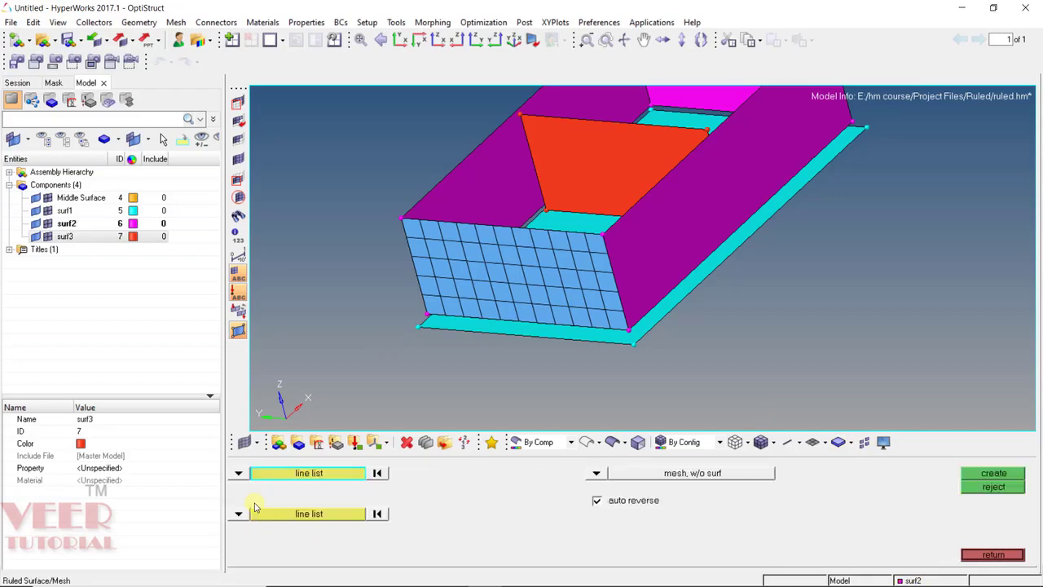
- Leave the Ruled command and open surface editing in trim with lines mode
ctrl+drag(537, 393, 513, 239)
ctrl+drag(434, 243, 489, 310)
scroll(546, 288, down, 3)
scroll(474, 256, up, 3)
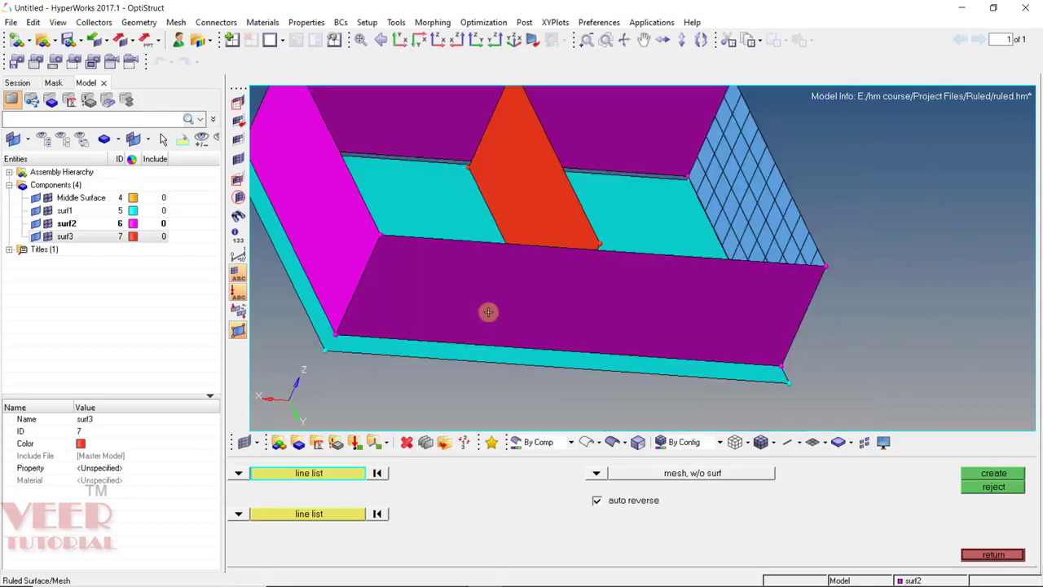
click(1002, 559)
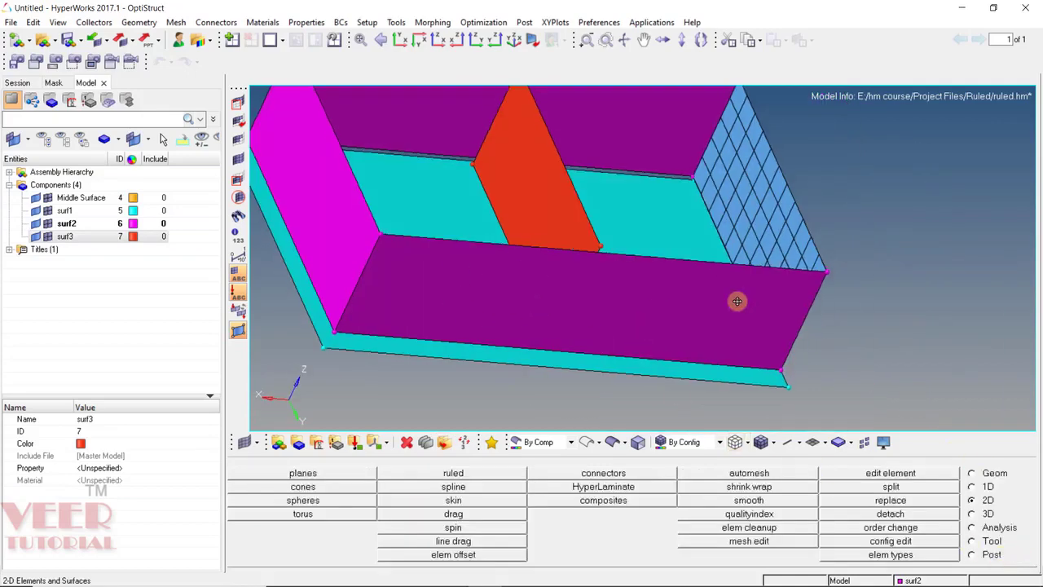
scroll(736, 299, down, 3)
ctrl+drag(736, 299, 630, 325)
scroll(631, 326, up, 3)
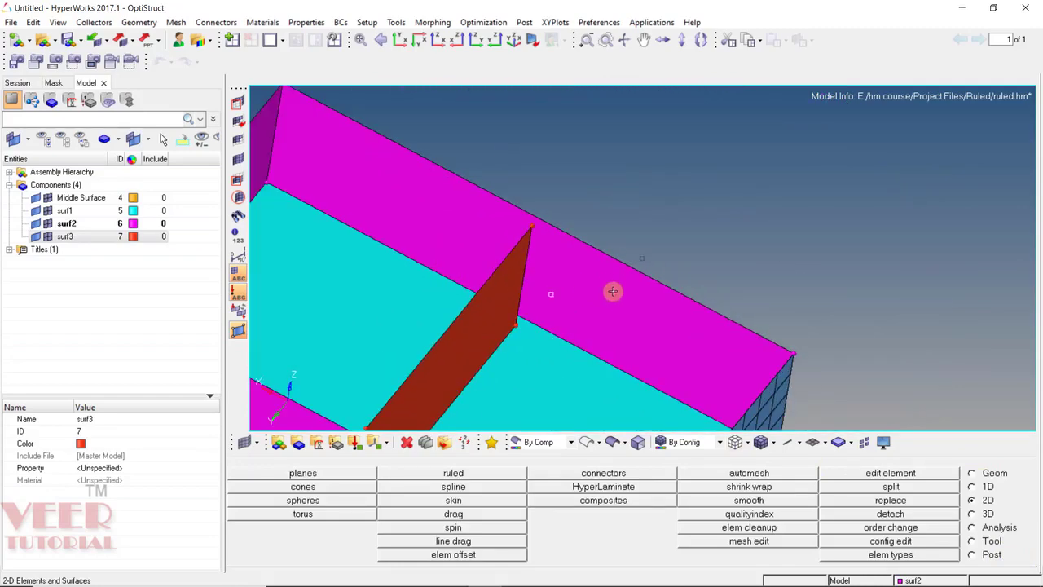
ctrl+drag(615, 291, 493, 279)
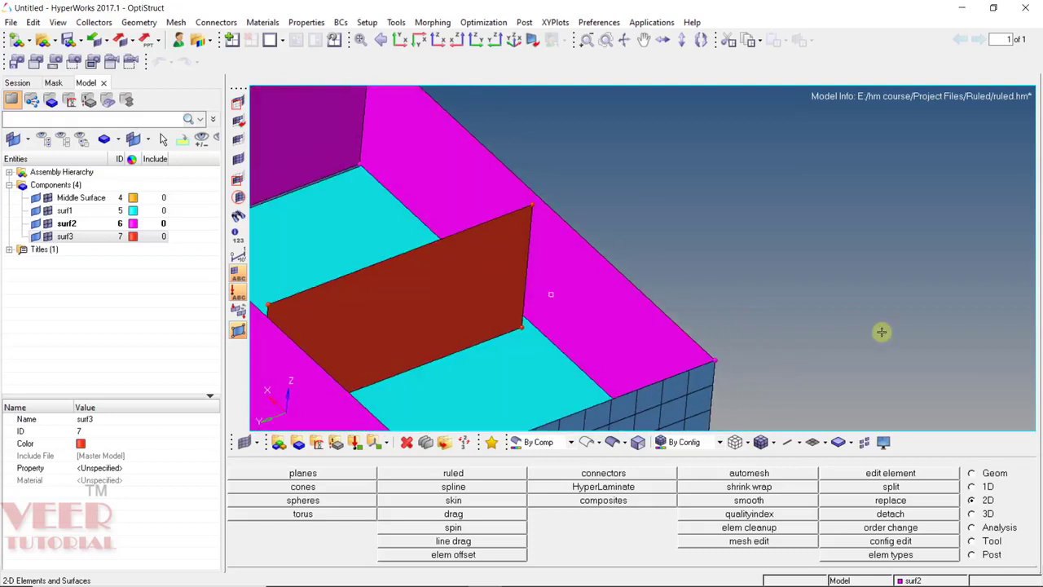
click(994, 474)
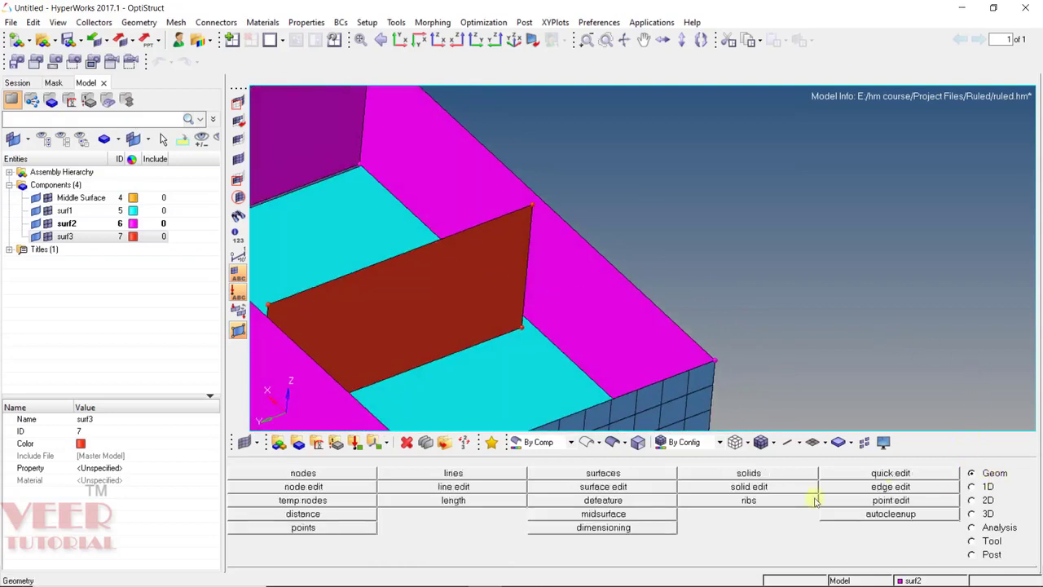
click(640, 487)
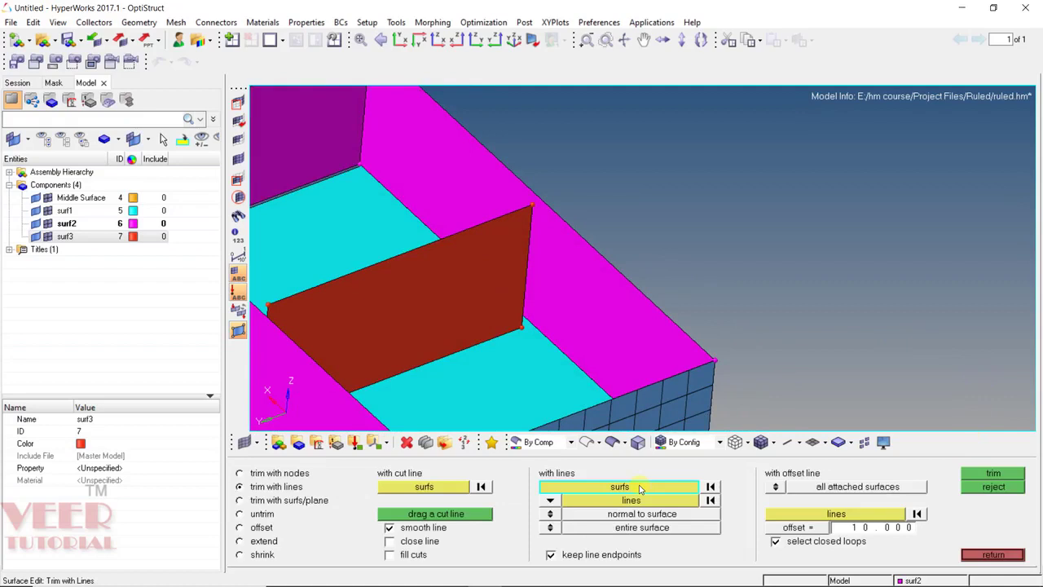
click(272, 488)
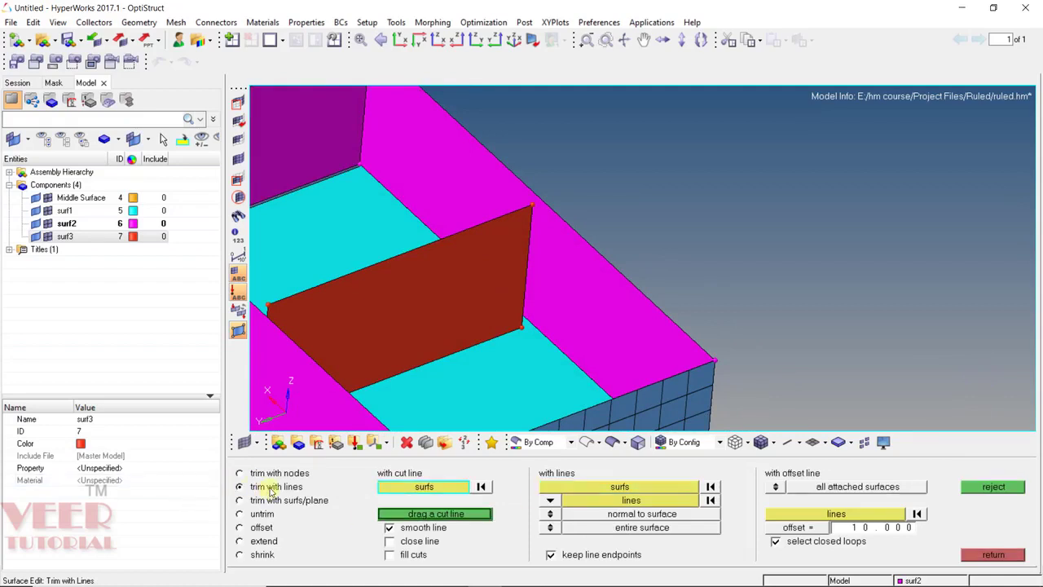
- Trim one long side wall, normal to surface, with the adjacent upright edge of the red divider
click(623, 488)
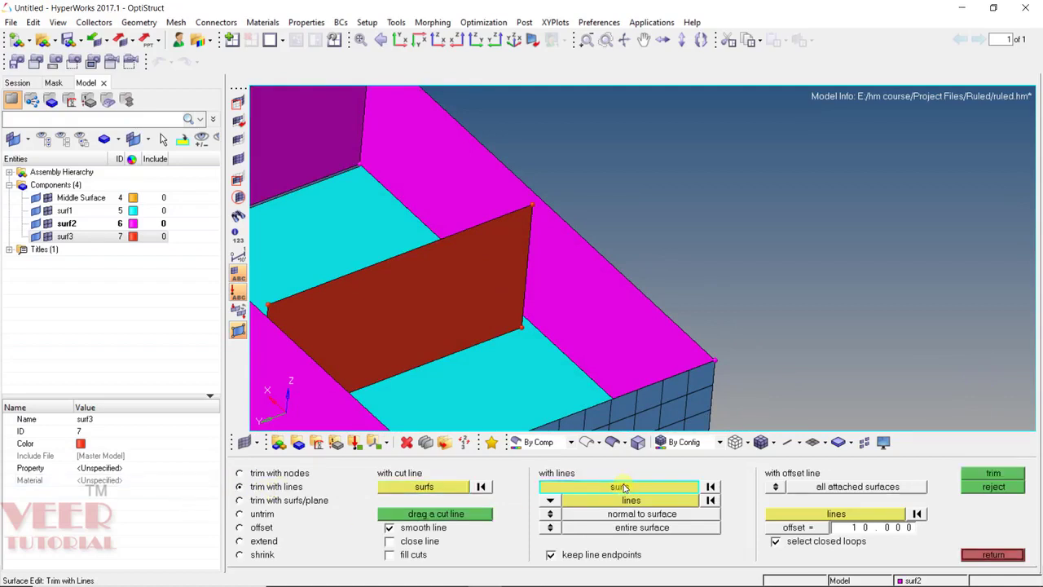
click(618, 326)
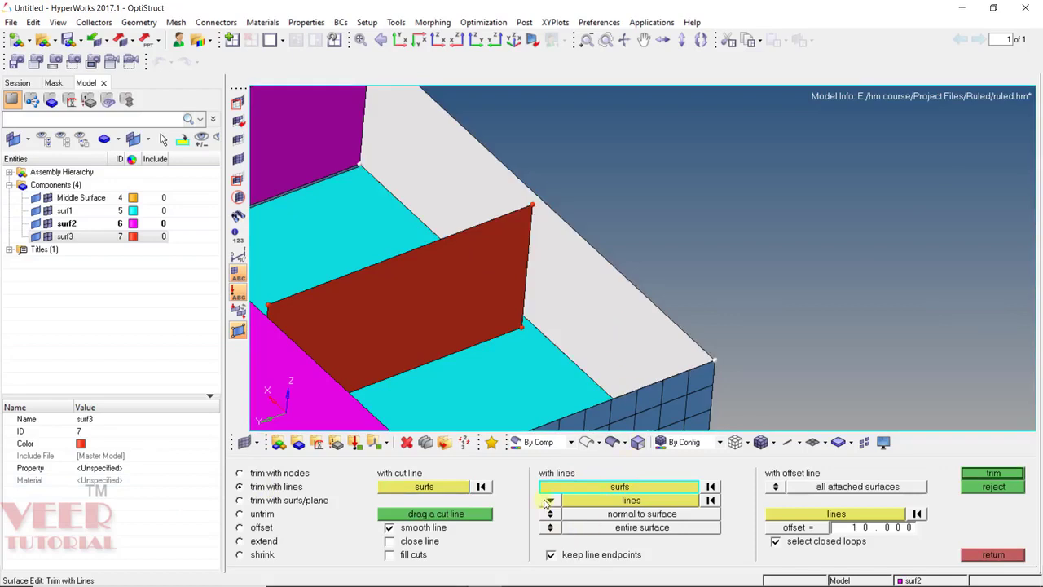
click(550, 501)
click(540, 527)
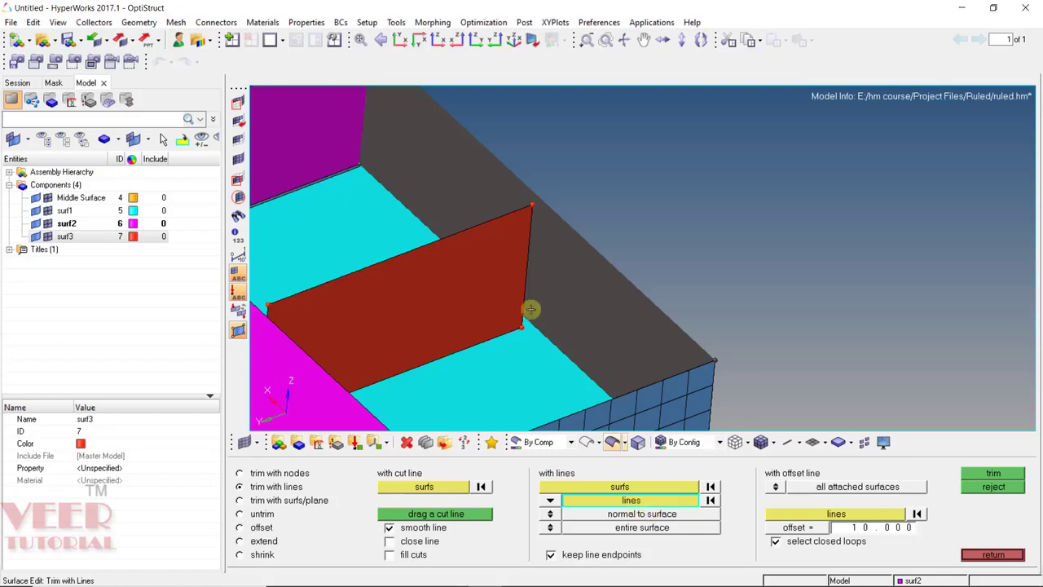
click(526, 262)
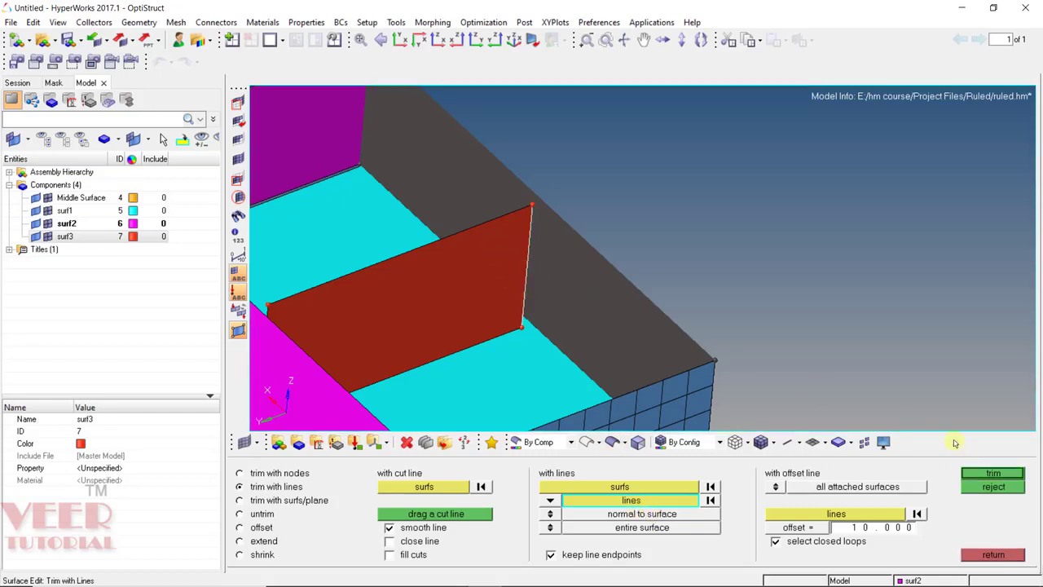
click(986, 475)
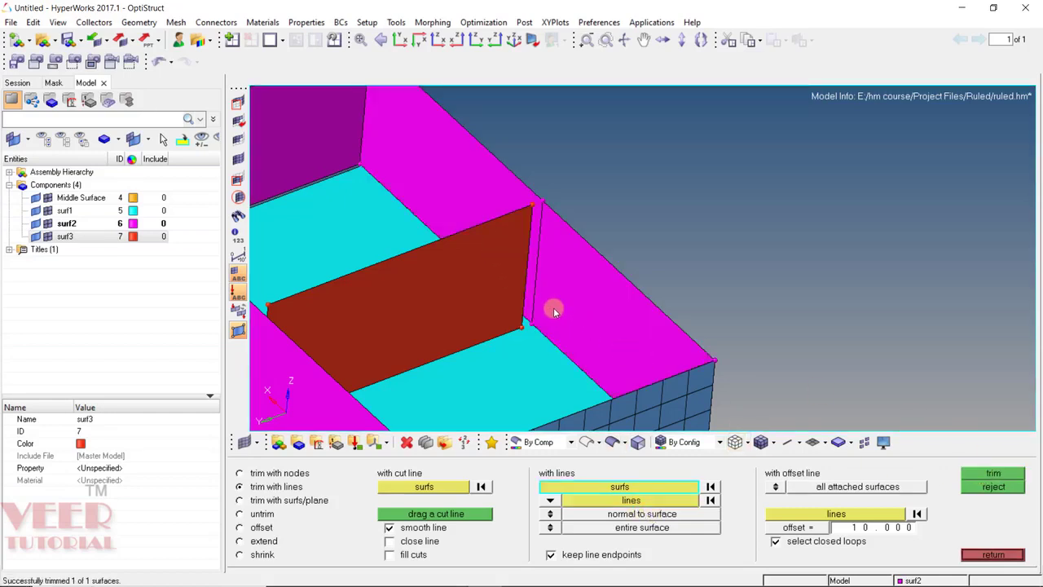
- Trim the opposite long side wall with the divider's other upright edge and close surface editing
scroll(554, 309, down, 5)
ctrl+drag(567, 318, 470, 292)
scroll(471, 281, up, 5)
click(632, 501)
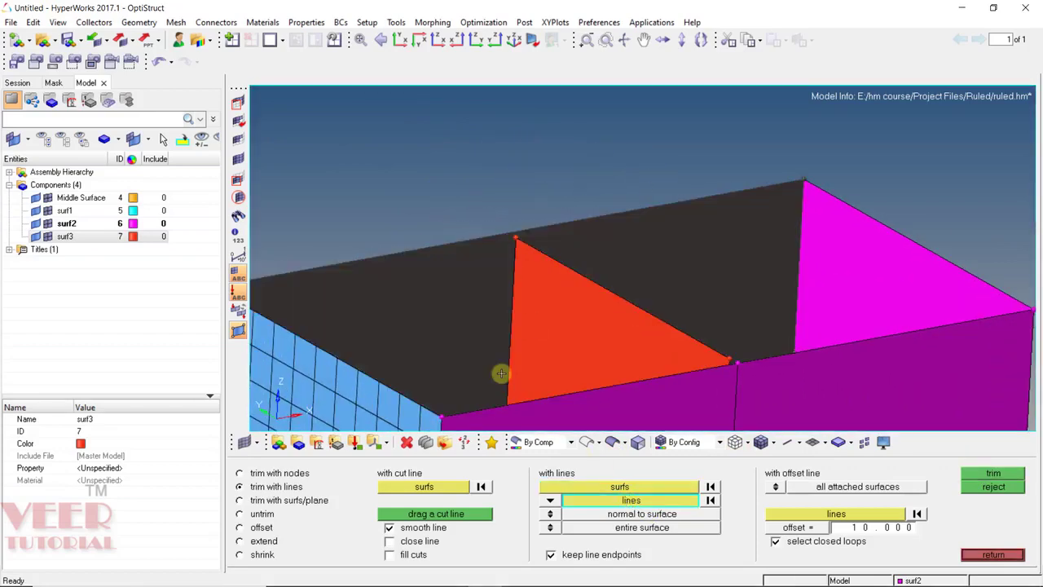
click(511, 314)
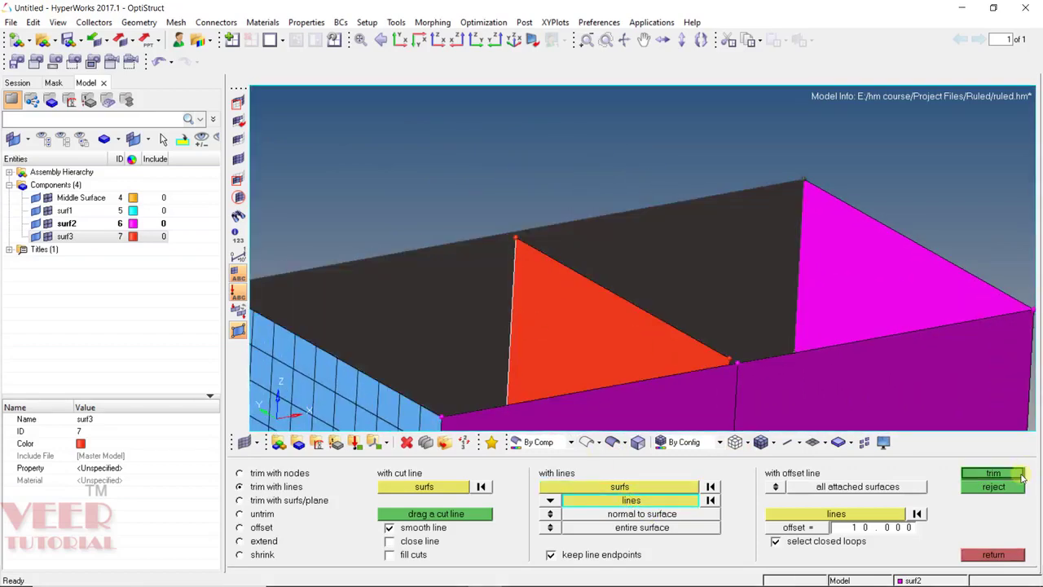
click(994, 473)
scroll(474, 367, down, 5)
ctrl+drag(474, 368, 515, 379)
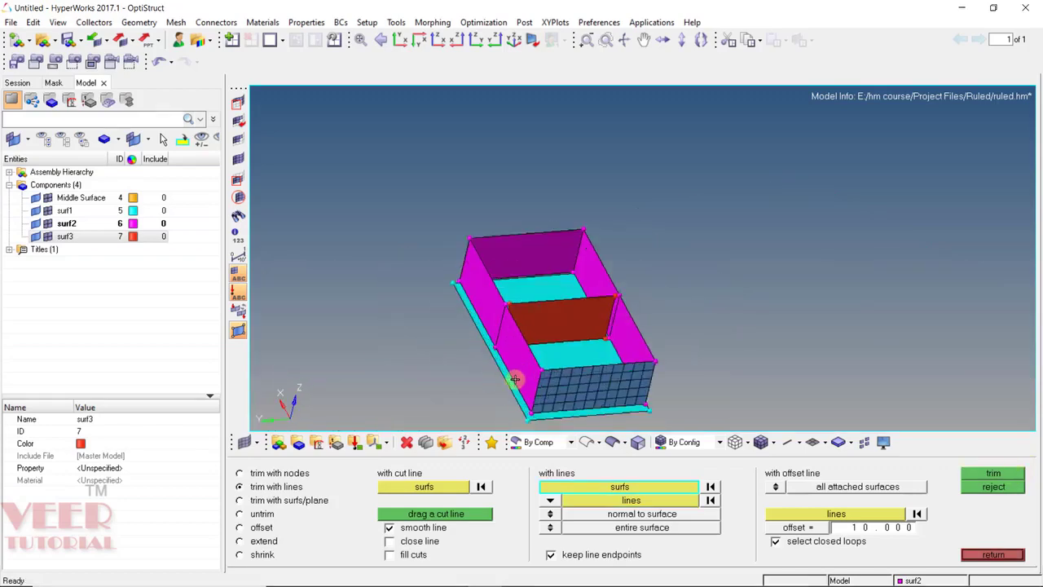
scroll(443, 400, up, 3)
ctrl+drag(443, 400, 656, 410)
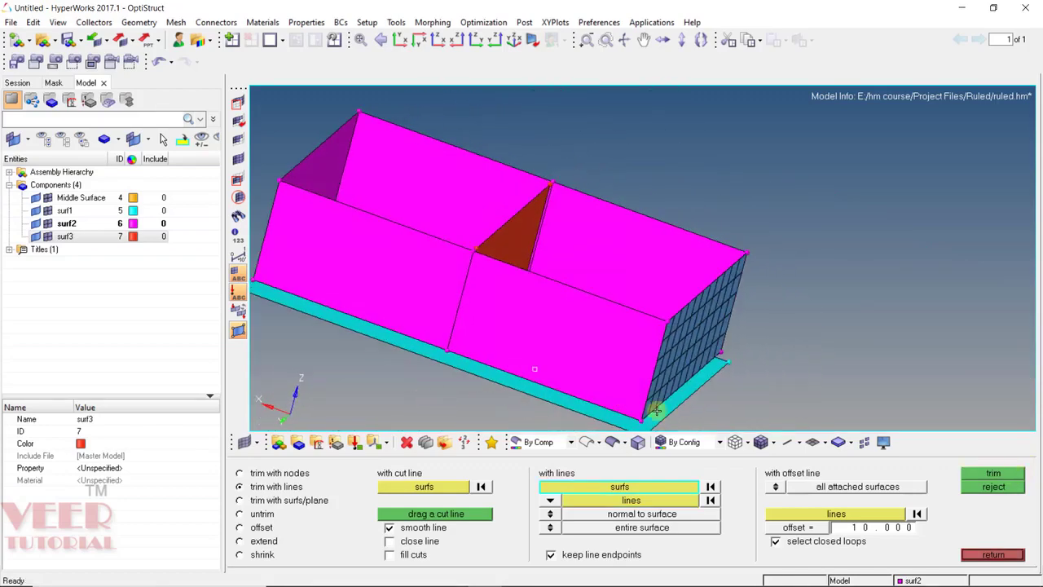
click(1021, 556)
- Open the Ruled command and change its first selection from a line list to a node list
click(982, 500)
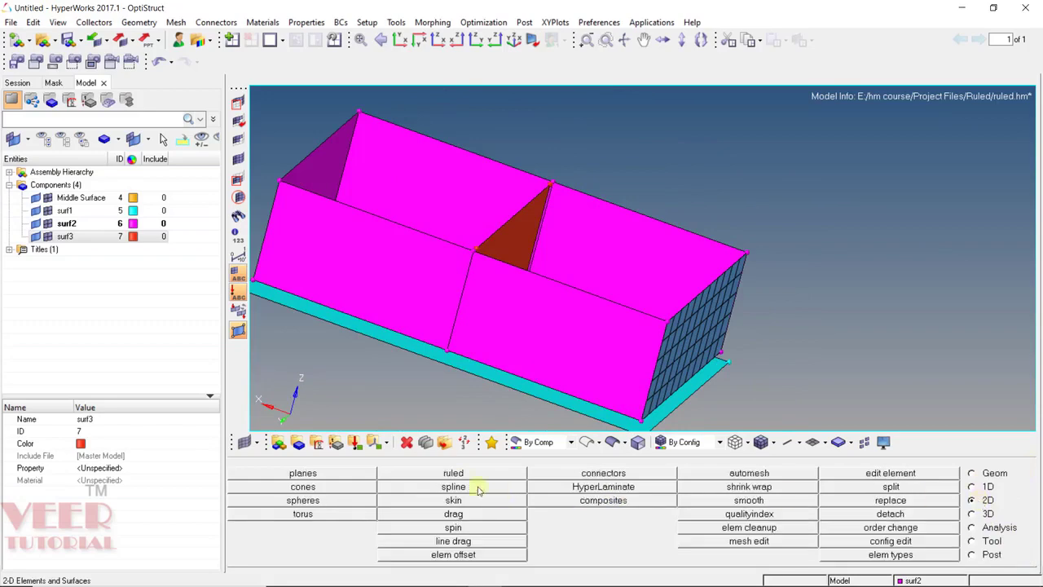
click(455, 474)
ctrl+drag(559, 240, 449, 305)
scroll(460, 222, up, 3)
scroll(461, 222, down, 3)
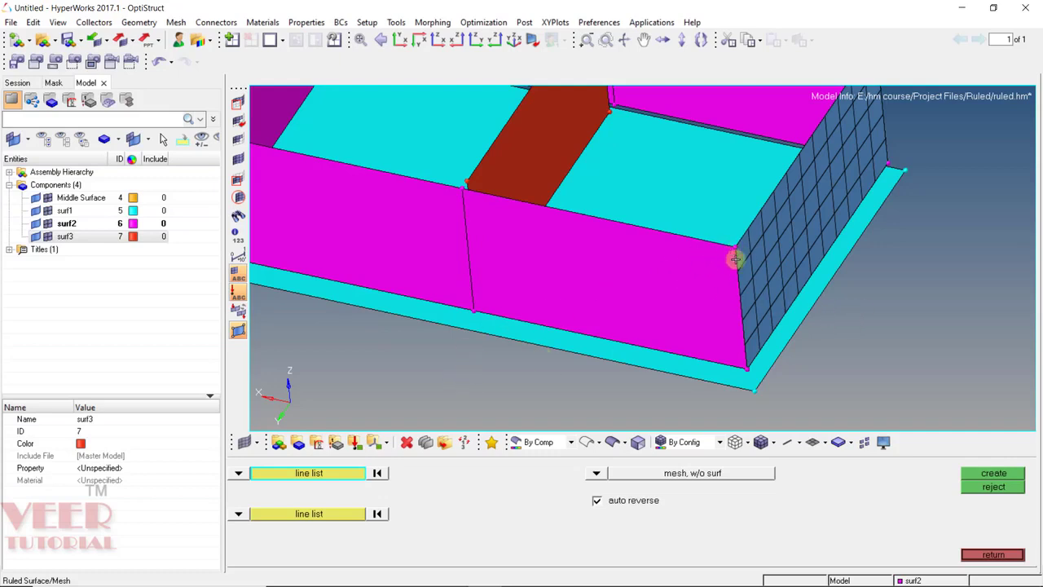
scroll(743, 260, up, 3)
scroll(723, 234, down, 3)
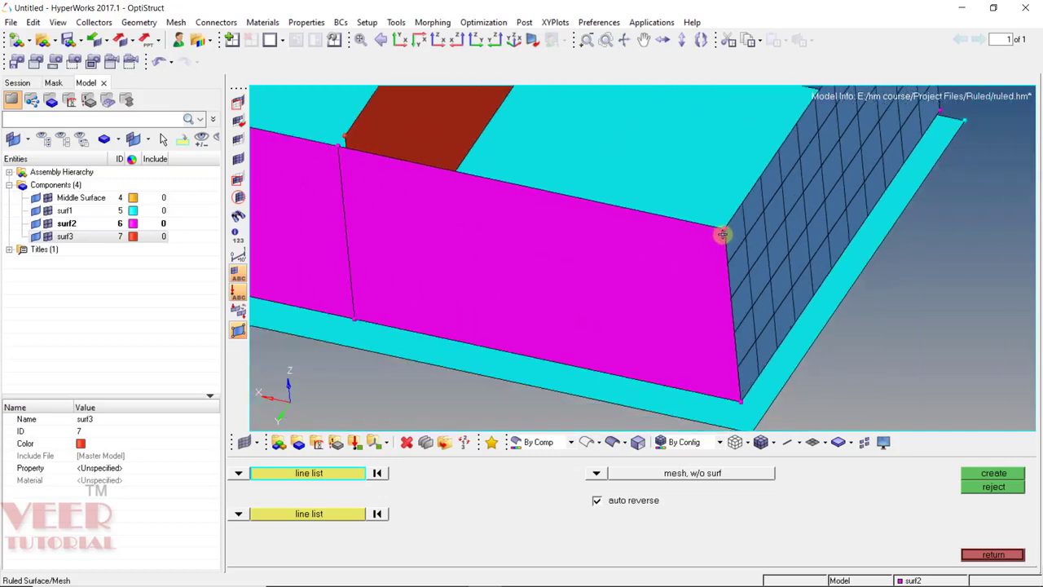
click(238, 473)
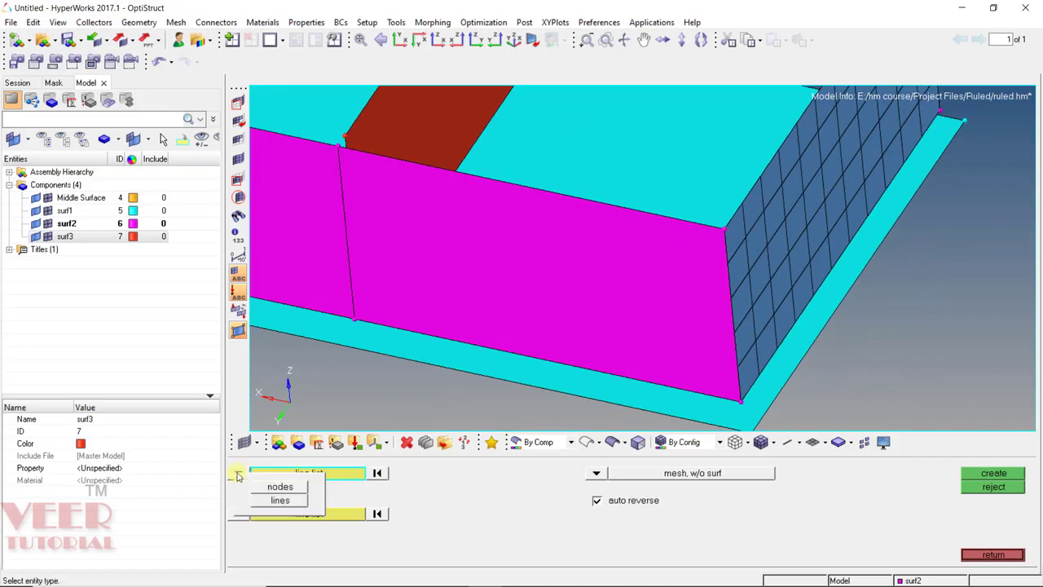
click(281, 486)
click(309, 515)
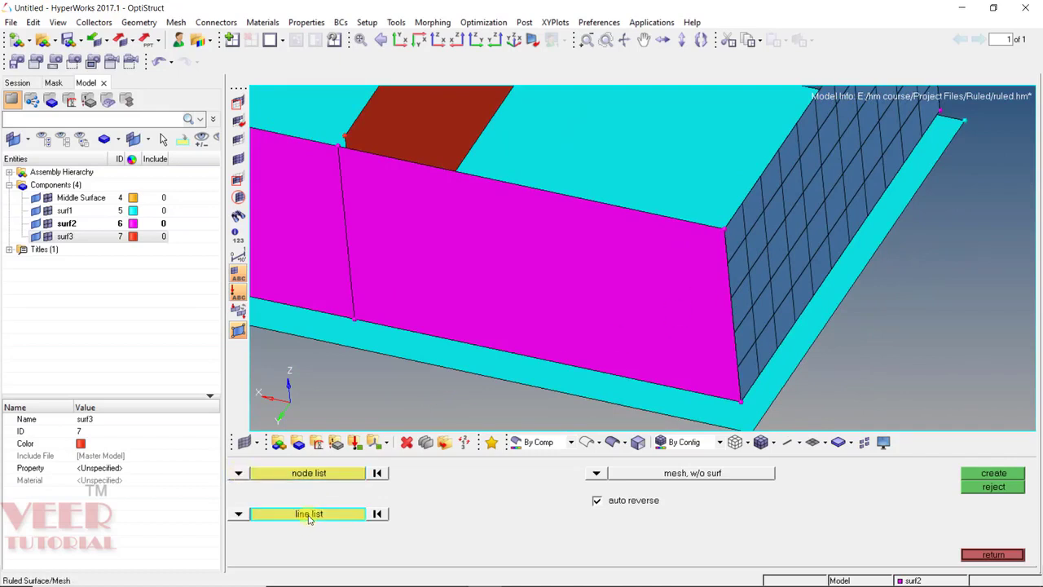
click(318, 478)
- Select the end wall mesh nodes in order down the upright corner shared with the unmeshed long wall
scroll(718, 225, up, 3)
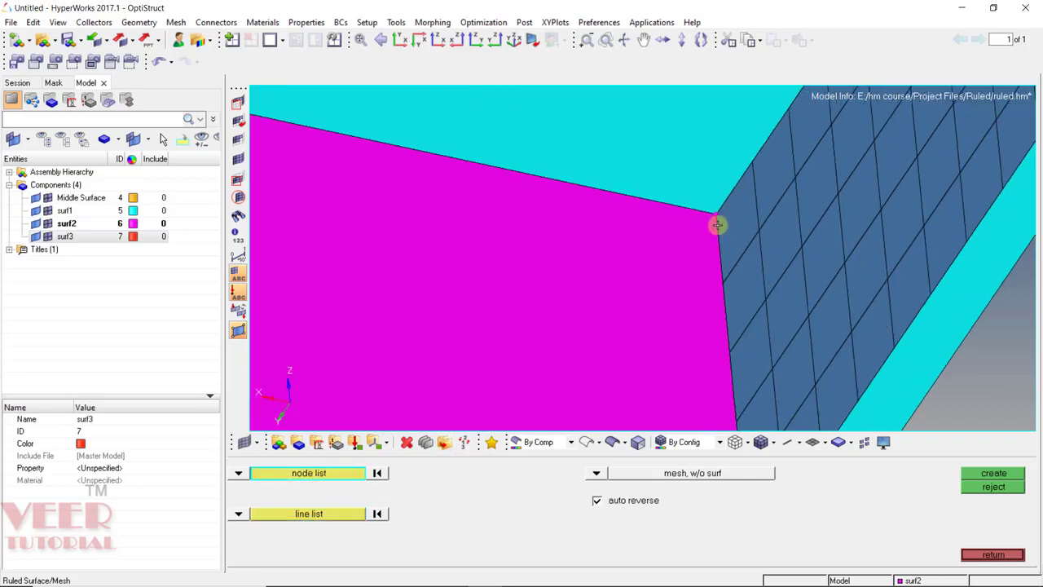
click(717, 223)
scroll(660, 195, down, 3)
click(679, 228)
click(683, 263)
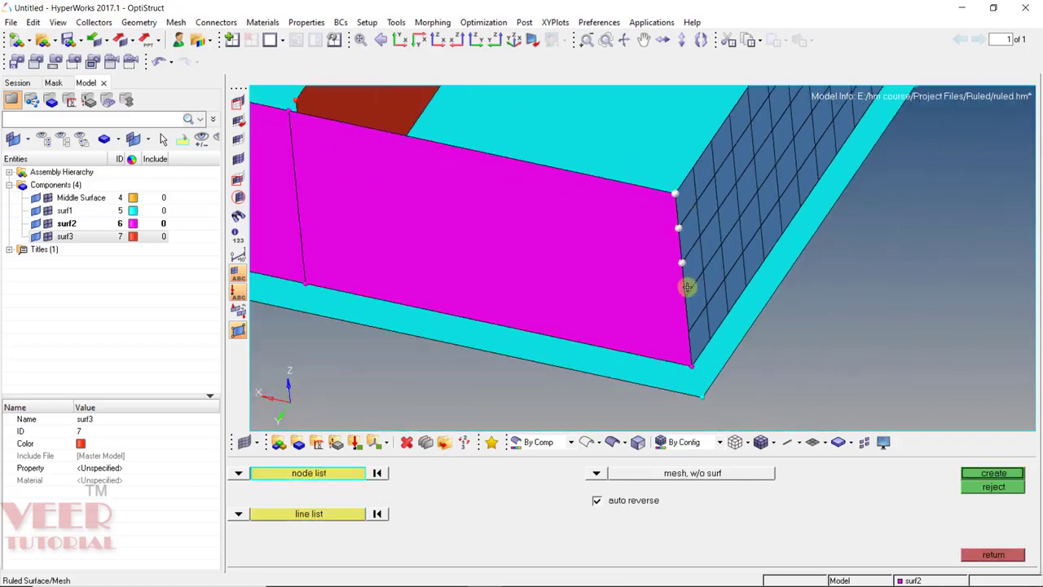
click(686, 297)
click(689, 332)
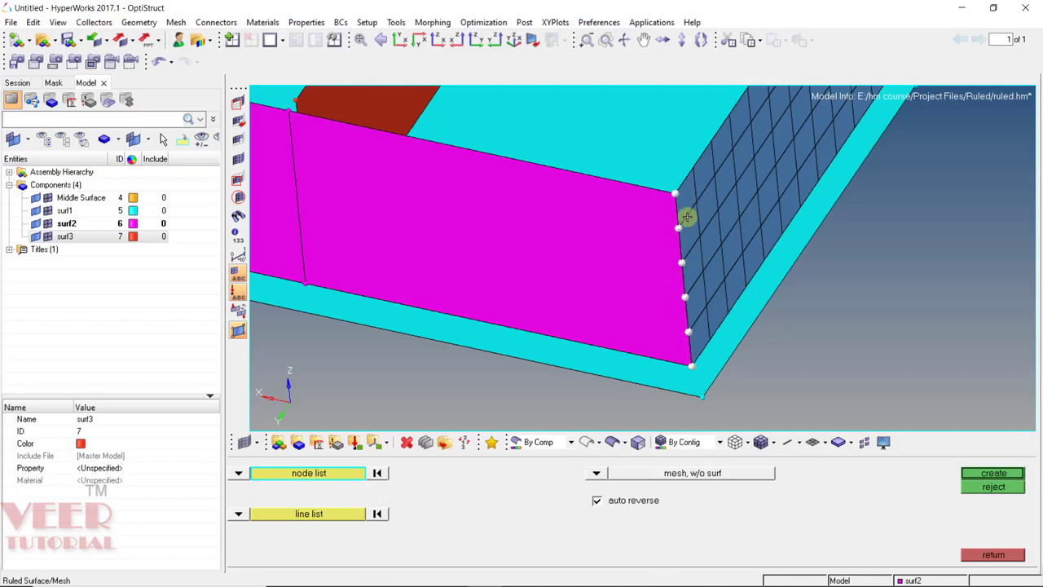
- Set the long wall's upright trim line as the line list and create the ruled mesh from the corner nodes
click(340, 519)
click(298, 212)
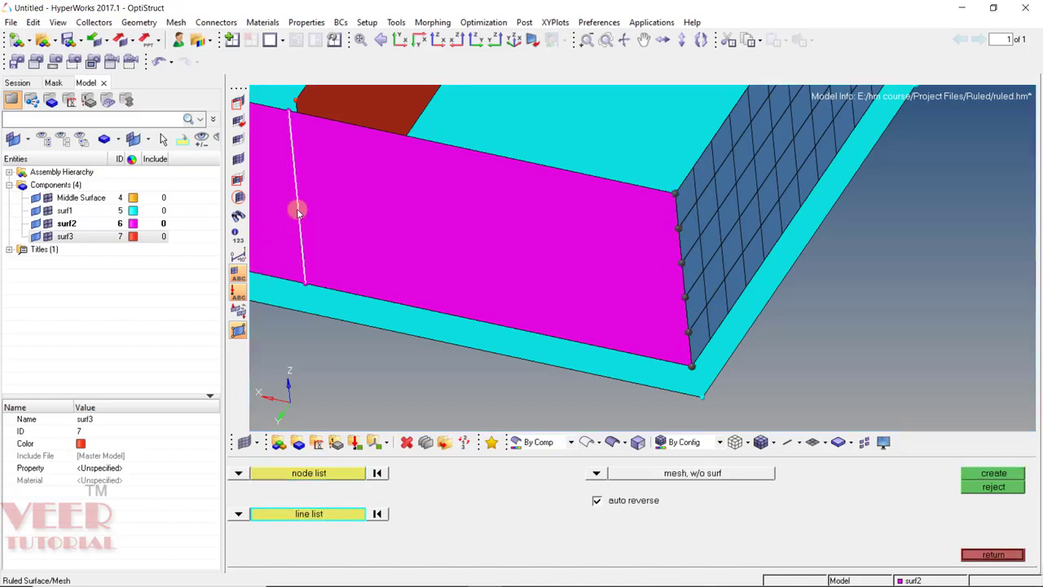
click(992, 475)
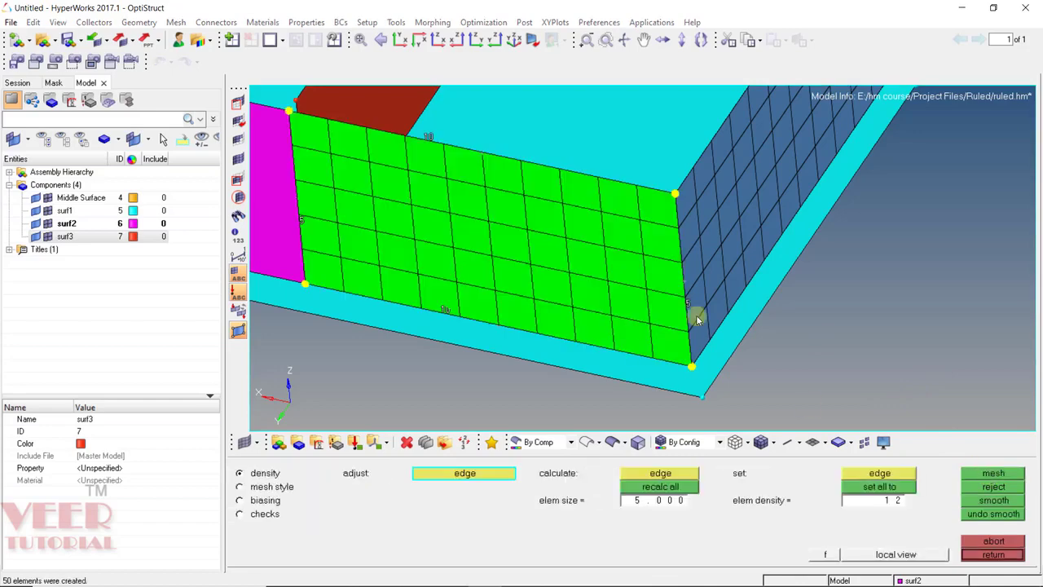
- Examine the node alignment between the long wall and end wall meshes along their shared corner, and accept the new mesh
ctrl+drag(823, 328, 674, 241)
scroll(636, 175, up, 5)
scroll(573, 189, down, 5)
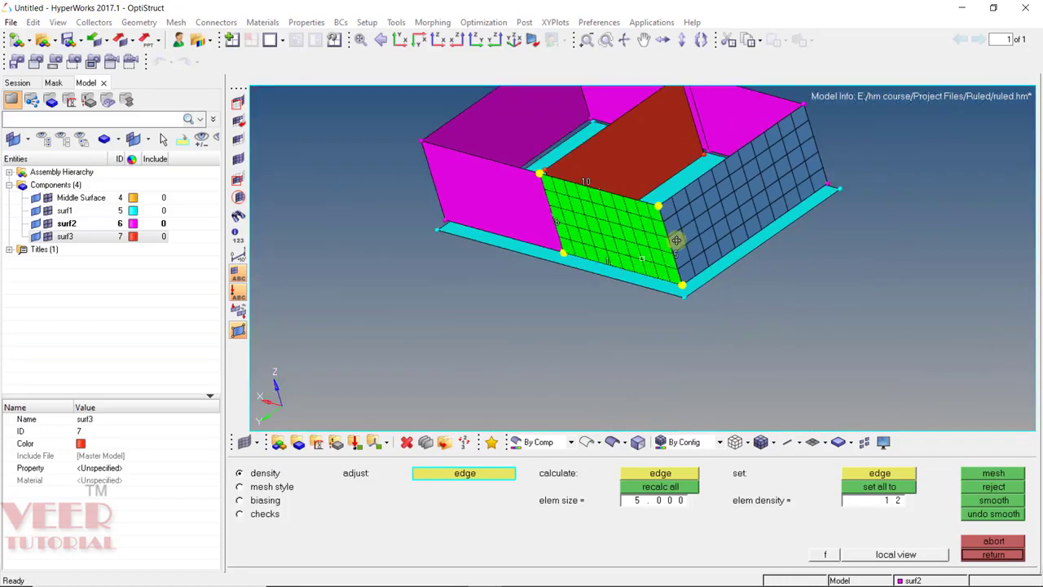
ctrl+drag(677, 240, 675, 252)
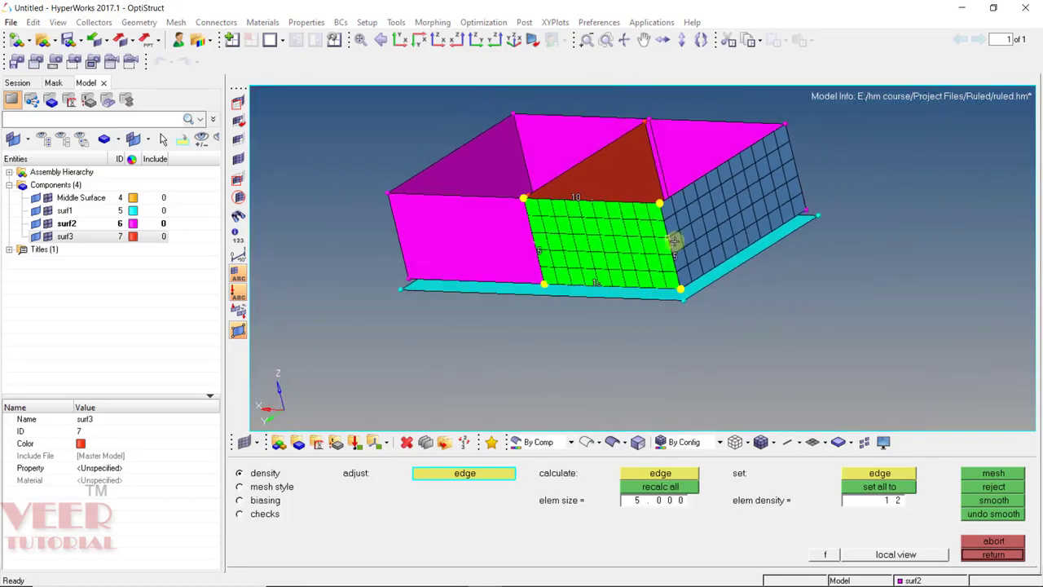
scroll(606, 215, up, 5)
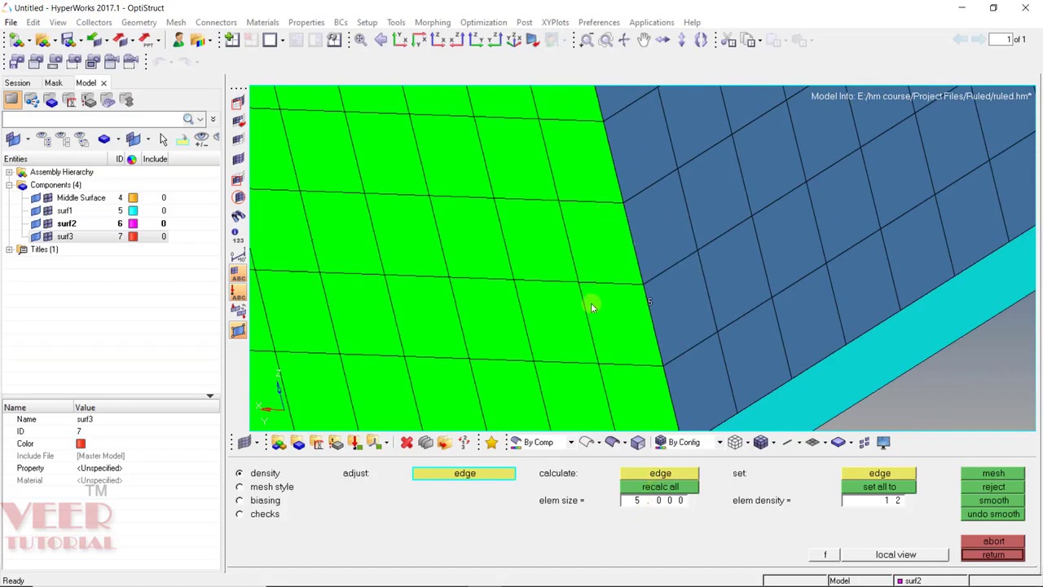
scroll(593, 302, down, 5)
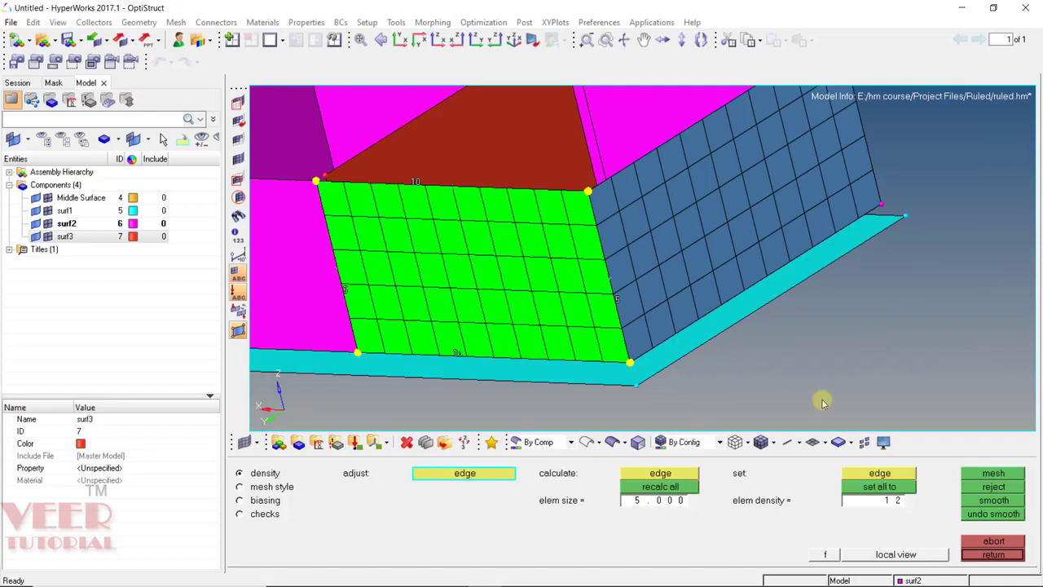
click(1009, 556)
scroll(713, 334, down, 5)
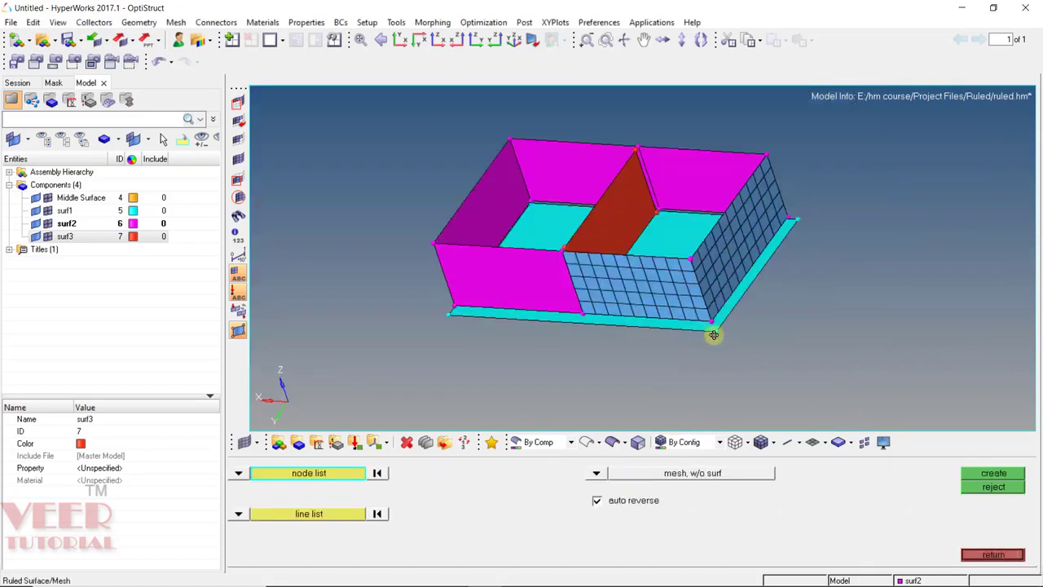
- Change the first Ruled selection back to a line list and pick the unmeshed long wall's upright trim line beside the divider
ctrl+drag(713, 334, 557, 233)
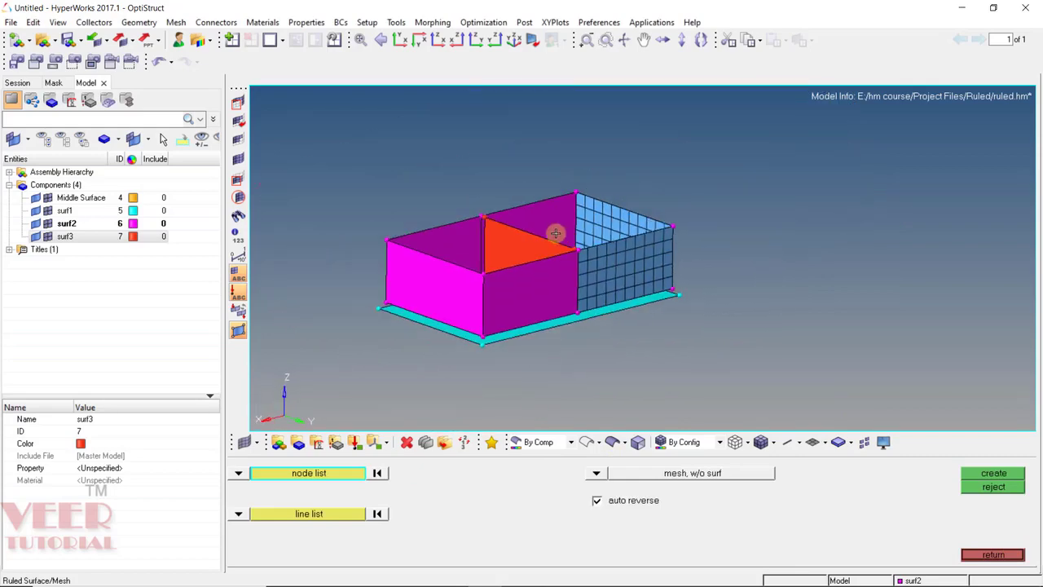
scroll(442, 217, up, 5)
ctrl+drag(369, 305, 459, 215)
scroll(407, 277, up, 2)
scroll(638, 209, down, 5)
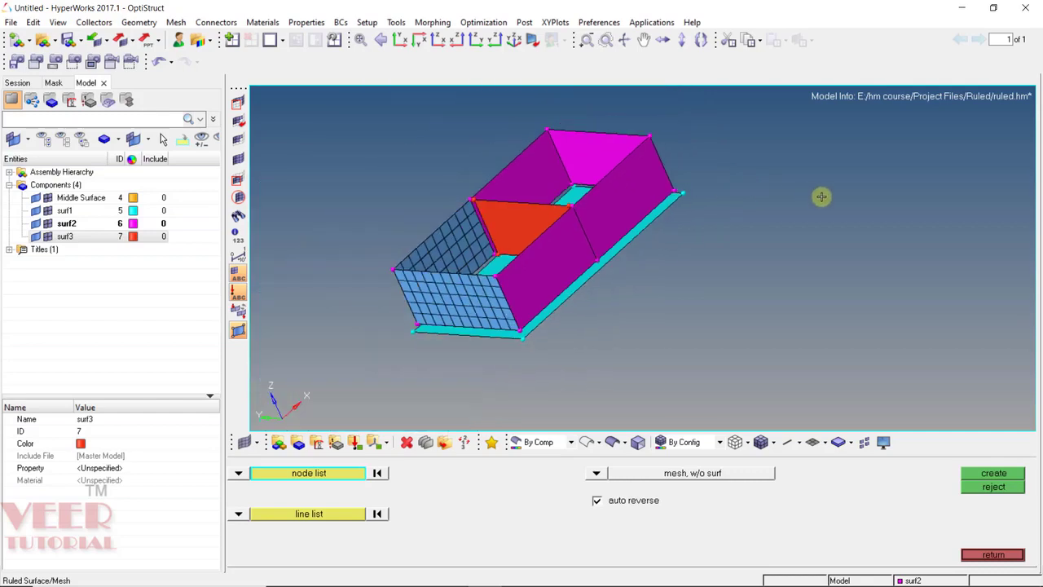
ctrl+drag(820, 196, 851, 243)
scroll(591, 228, up, 3)
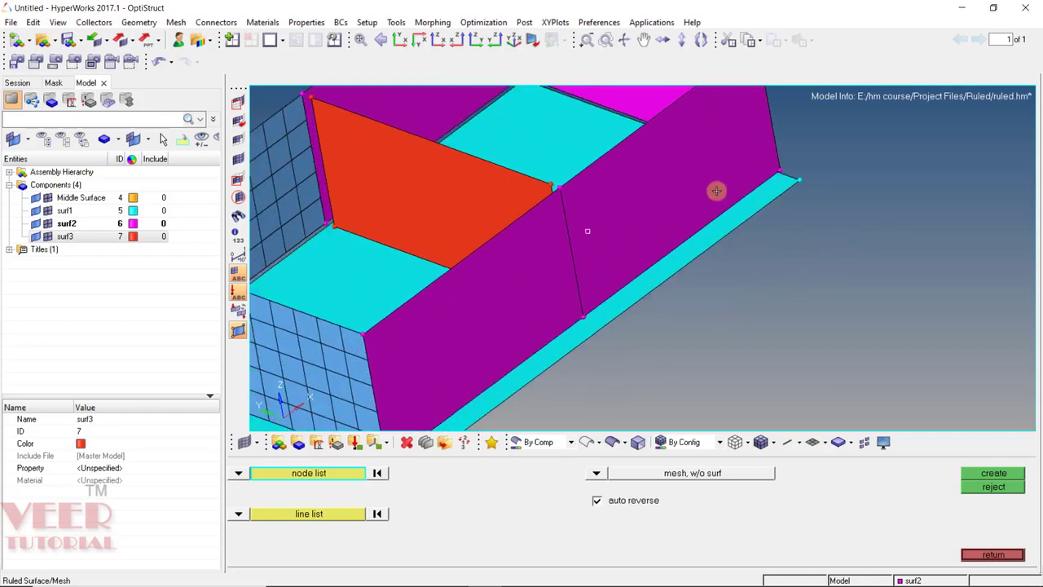
ctrl+drag(715, 188, 494, 287)
ctrl+drag(565, 237, 750, 328)
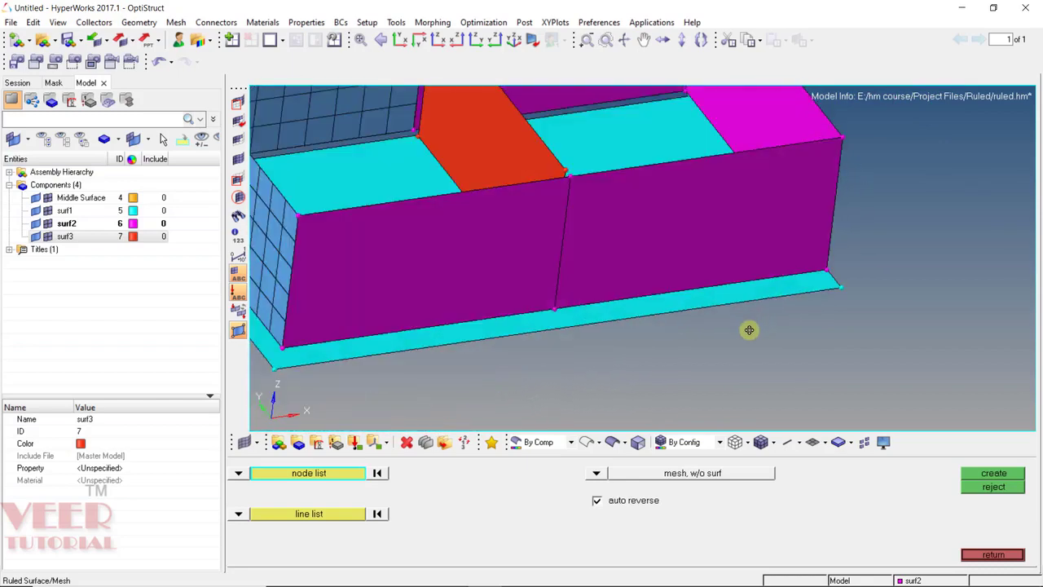
click(238, 474)
click(274, 496)
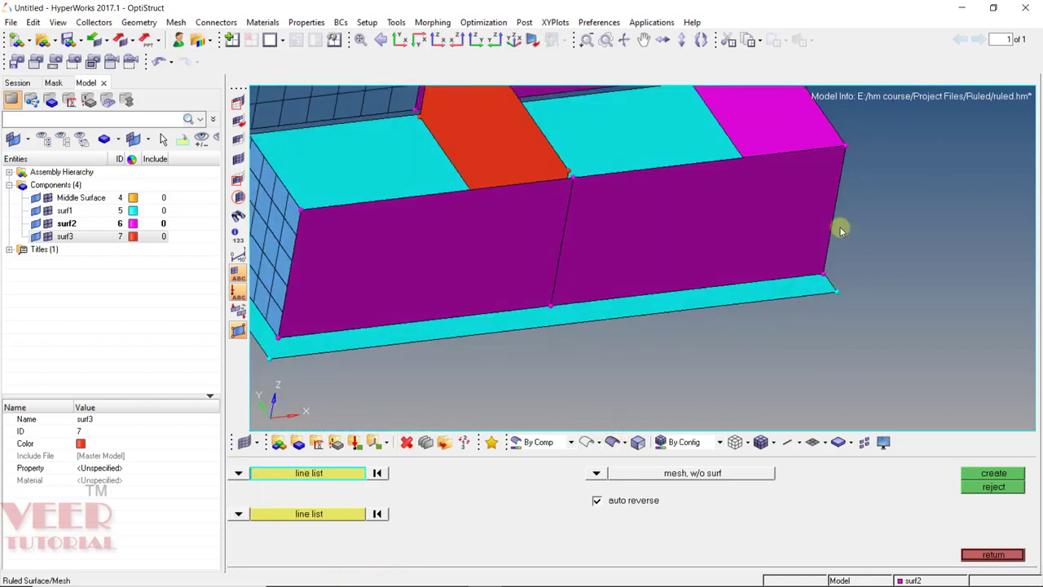
ctrl+drag(841, 233, 622, 226)
scroll(598, 232, up, 5)
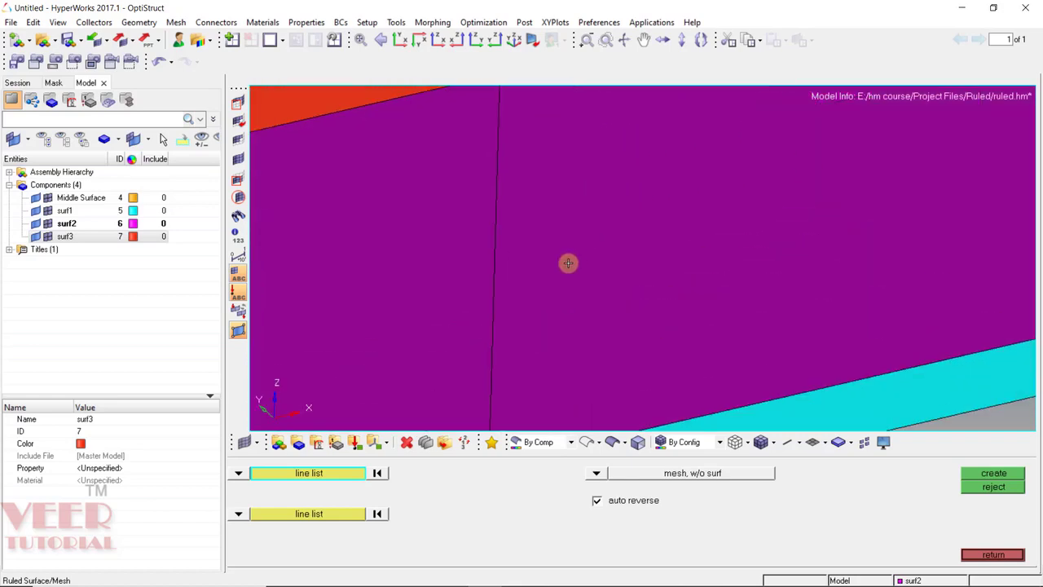
click(503, 286)
scroll(440, 301, down, 5)
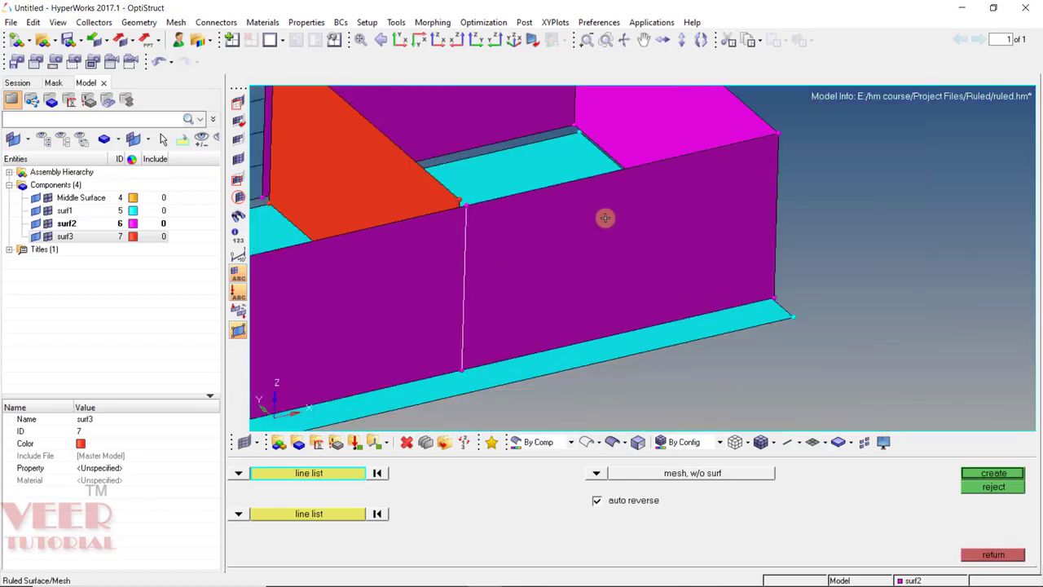
- Set the divider's upright edge facing that long wall as the second line list
ctrl+drag(625, 242, 513, 273)
middle_click(604, 283)
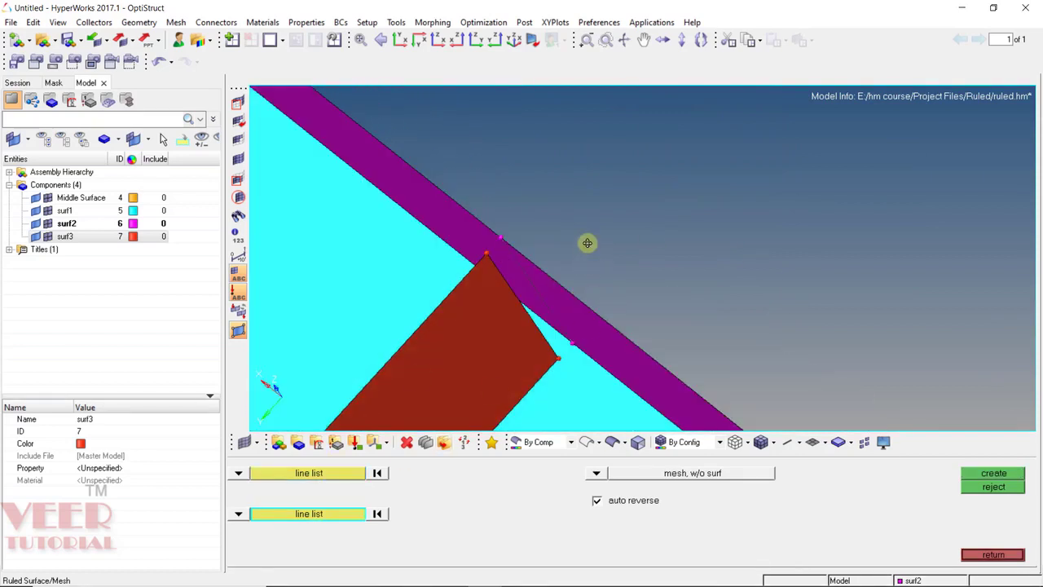
ctrl+drag(587, 242, 524, 294)
click(525, 296)
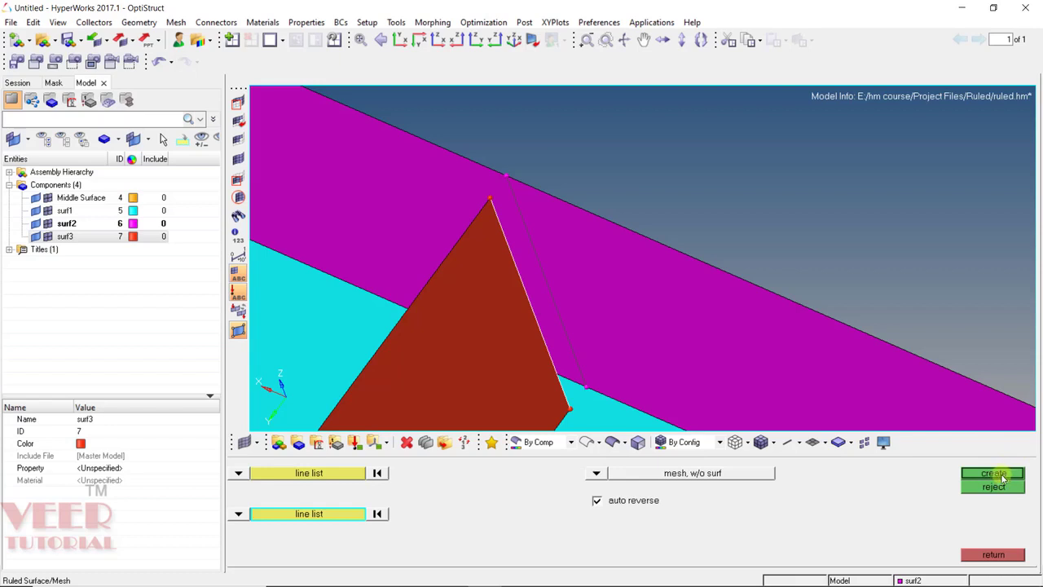
click(536, 362)
- Create the ruled mesh across the gap between divider and long wall with the mesh, keep surf option, and accept it
click(596, 474)
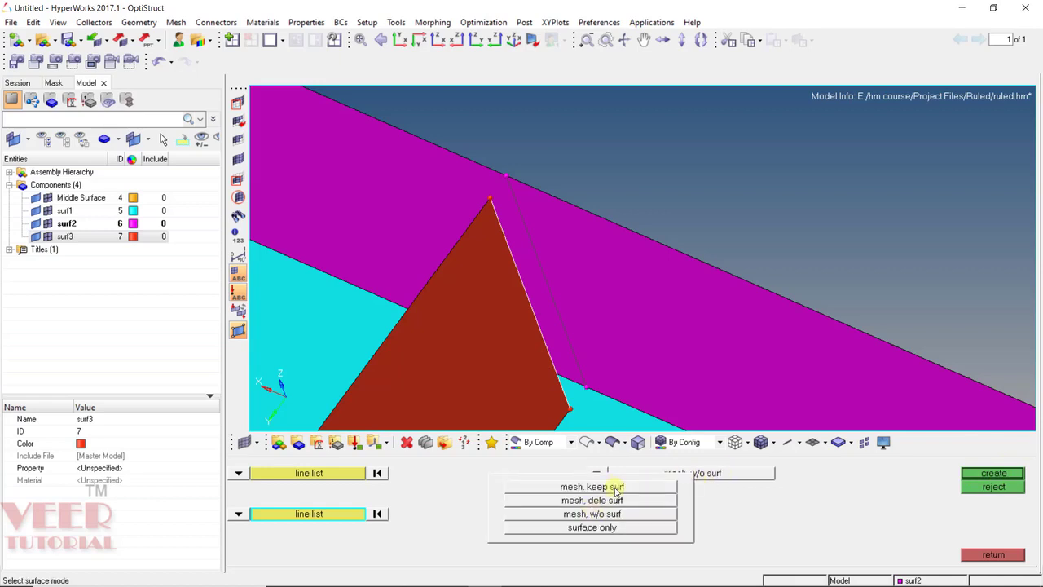
click(616, 487)
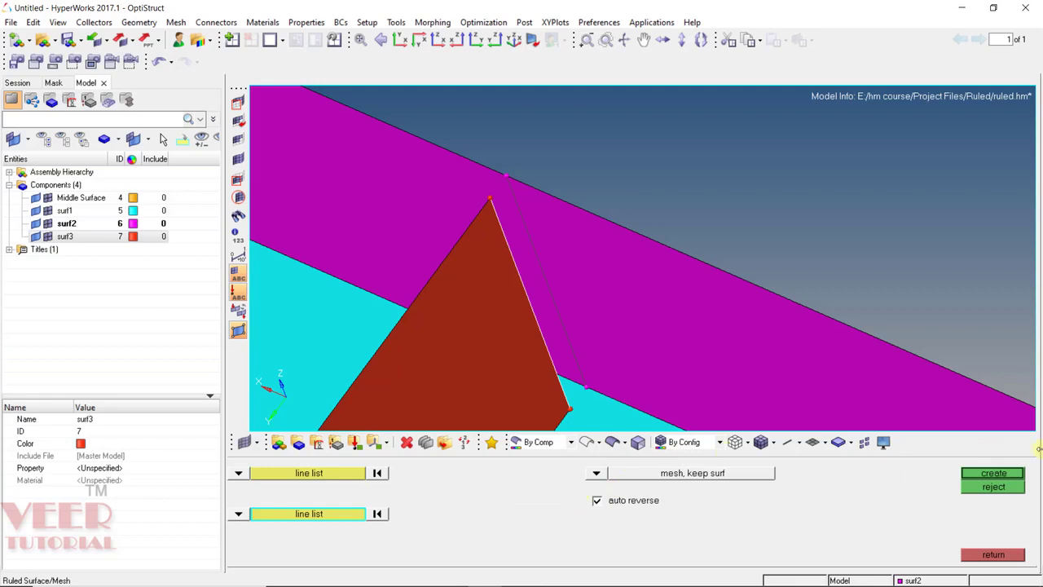
click(995, 475)
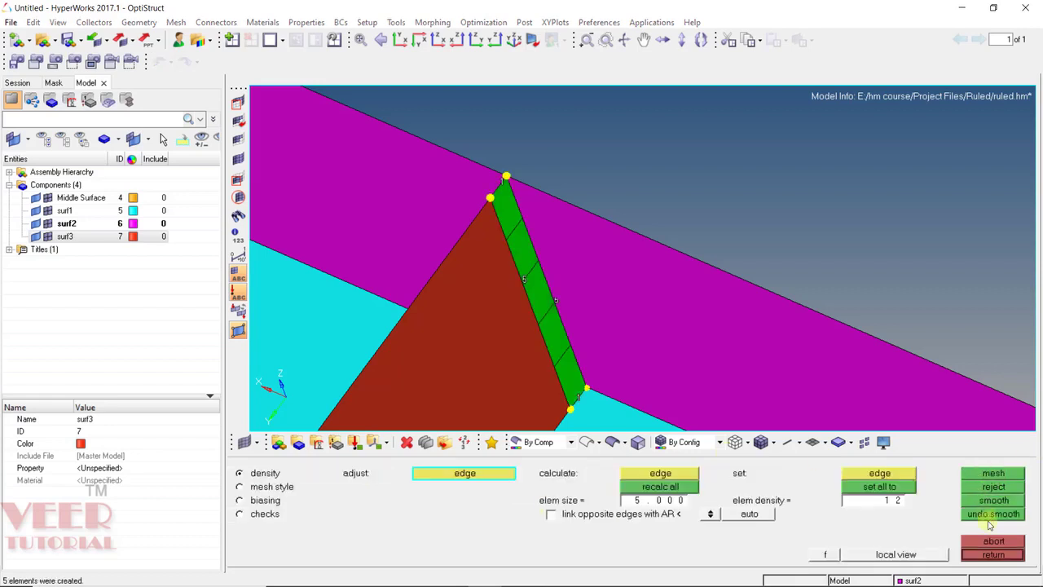
click(992, 555)
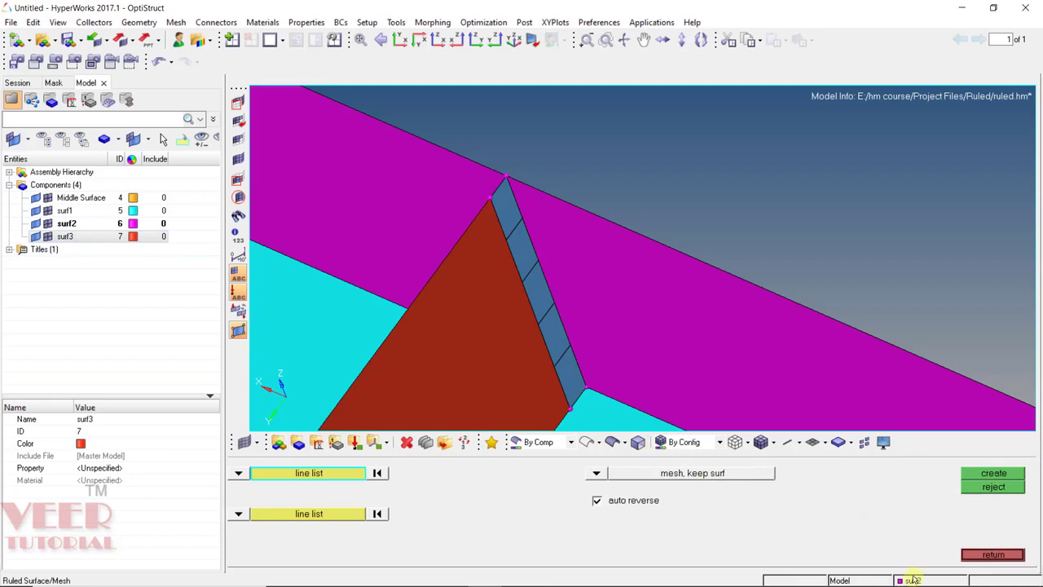
- Hide the surf2 elements to inspect the surface in the gap, and set the surface mode back to mesh, w/o surf
click(46, 224)
ctrl+drag(559, 221, 622, 286)
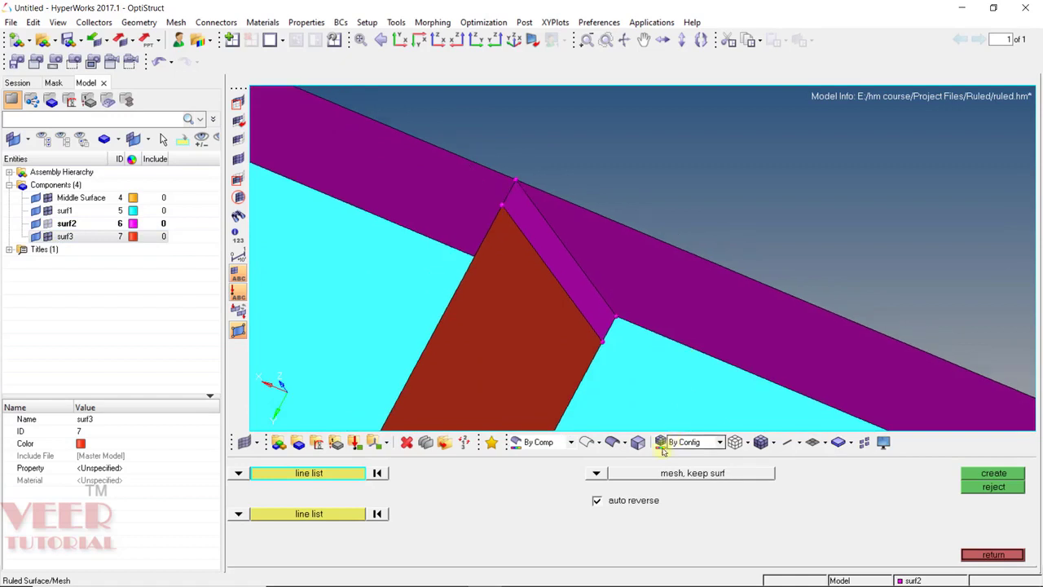
click(598, 473)
click(603, 514)
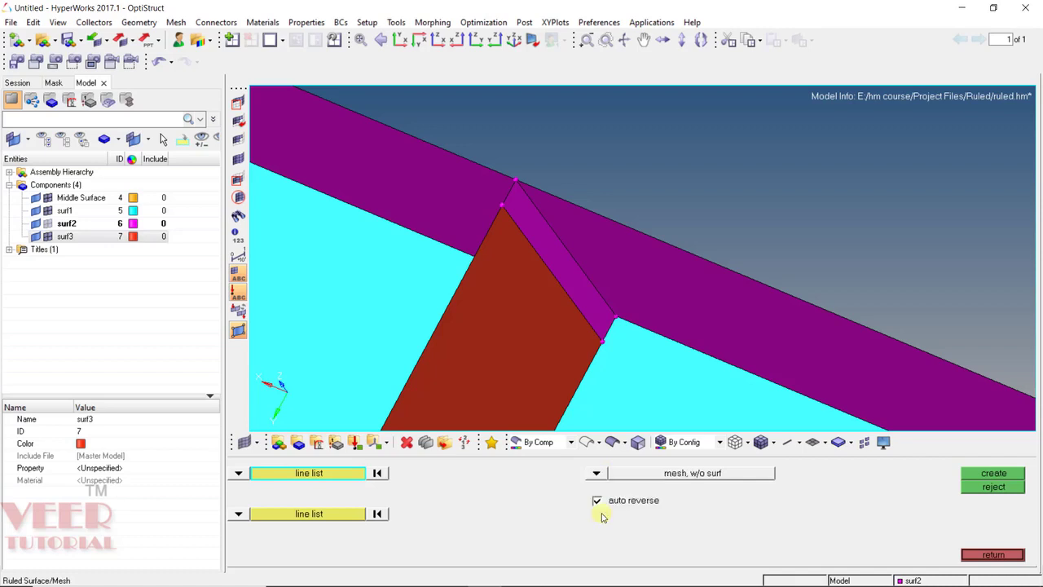
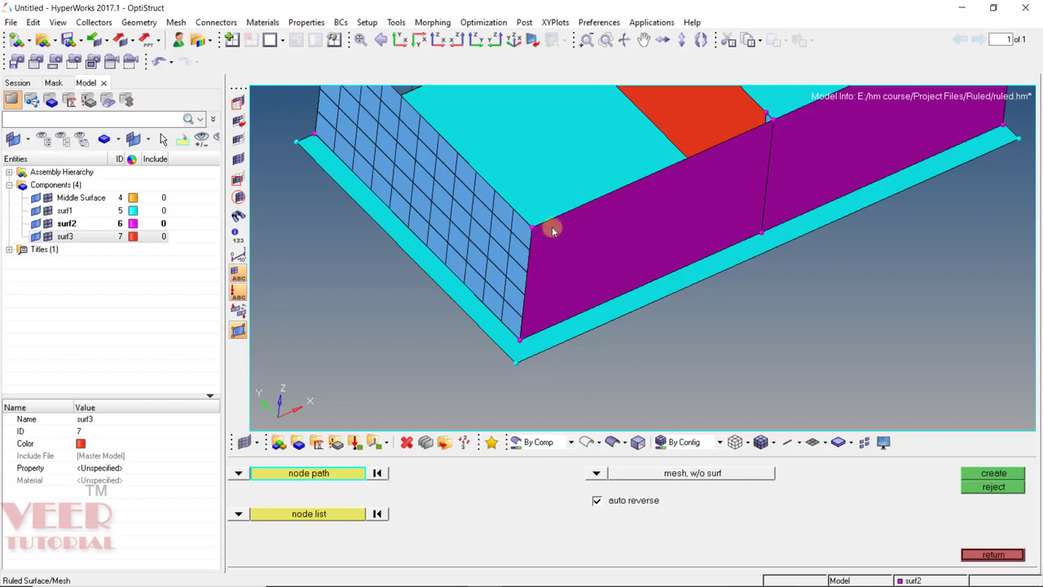
- Select the node path down the meshed end wall's upright corner shared with the unmeshed long wall
scroll(552, 226, up, 2)
click(525, 241)
scroll(528, 242, down, 1)
scroll(522, 290, up, 2)
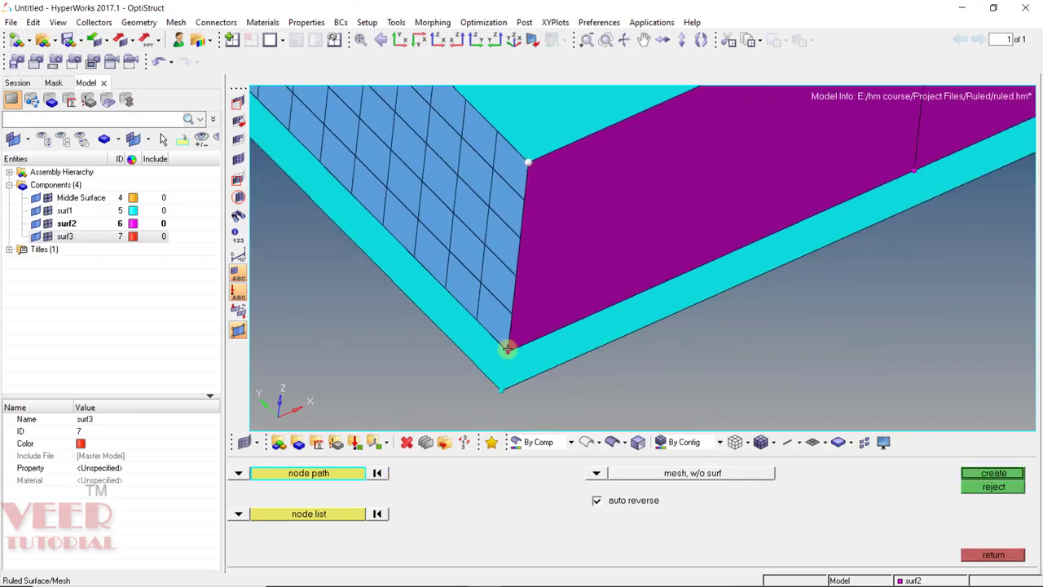
click(507, 352)
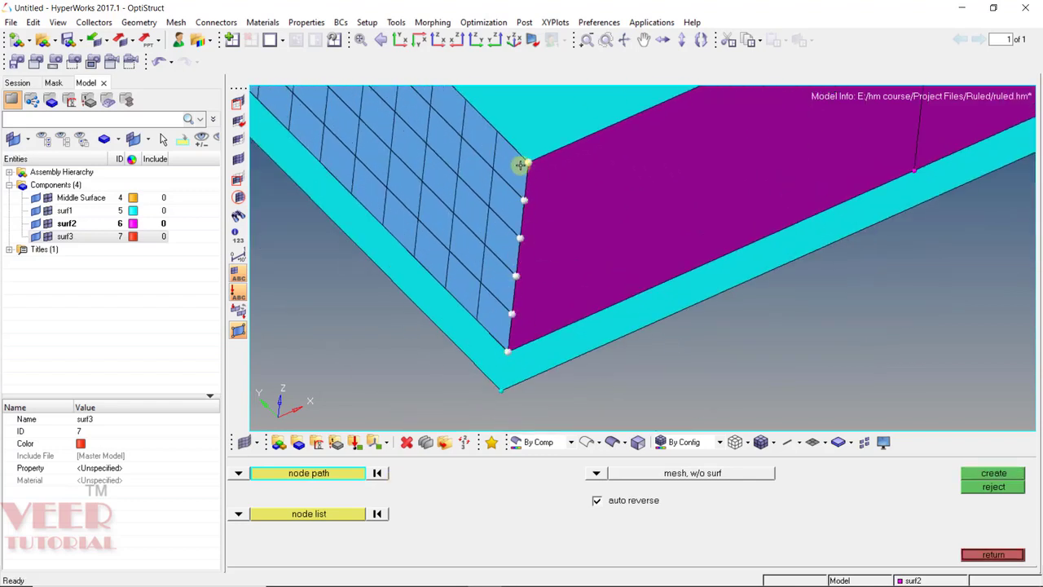
- Show the geometry as wireframe and pick the gap strip's nodes along the long wall from top to bottom as the node list
click(308, 516)
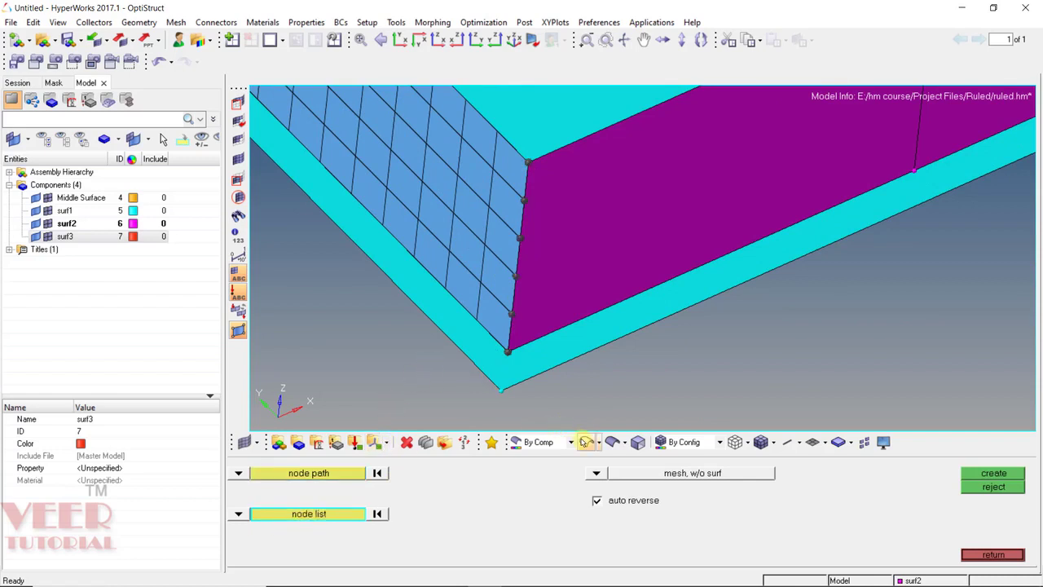
click(586, 442)
ctrl+drag(524, 393, 739, 148)
click(720, 152)
click(714, 207)
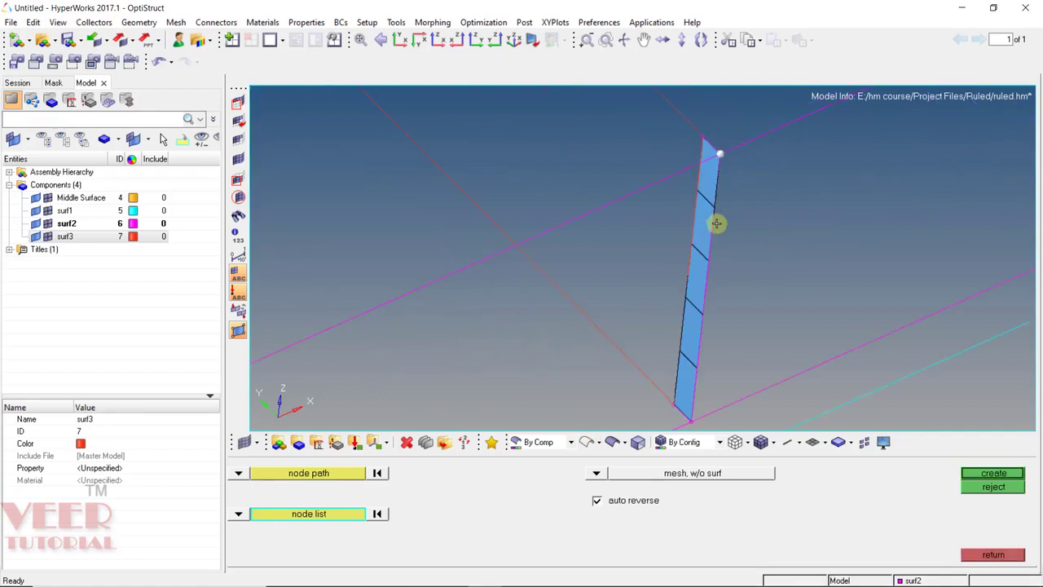
click(708, 260)
click(702, 315)
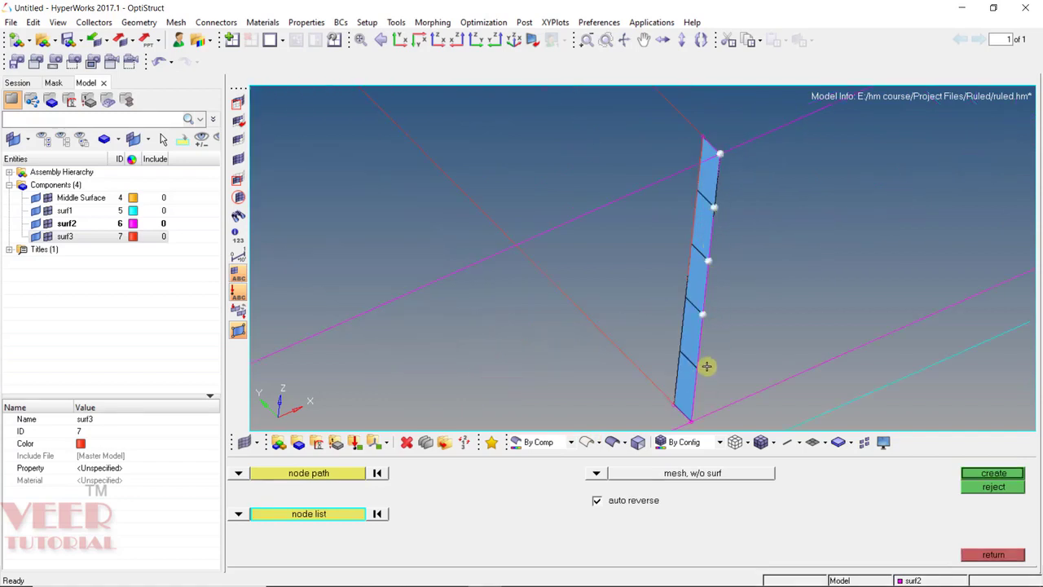
click(706, 366)
click(310, 514)
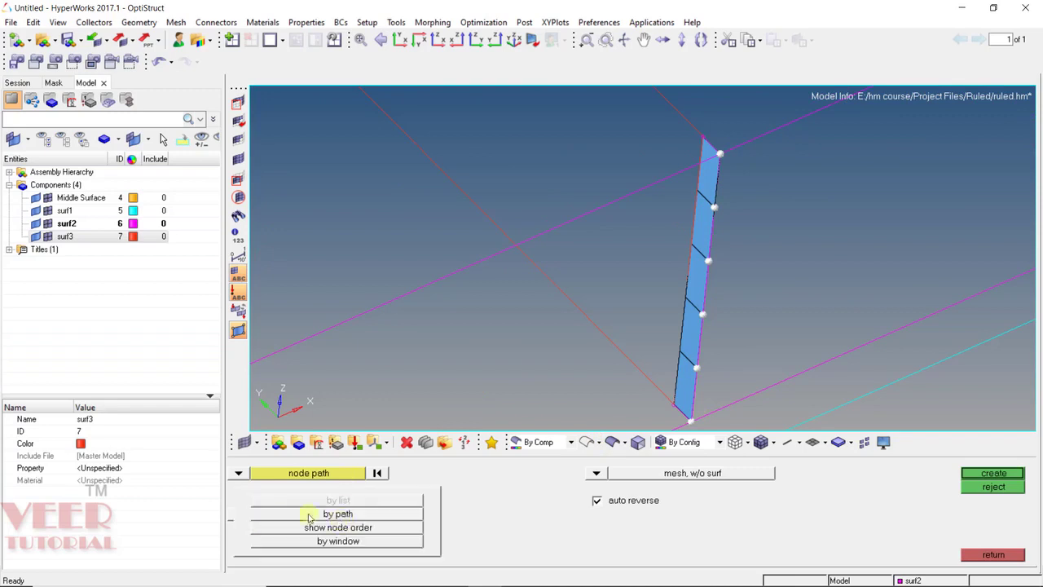
- Create and accept the ruled mesh between the corner node path and the gap strip nodes, and return to shaded geometry with surface edges
ctrl+drag(598, 256, 677, 259)
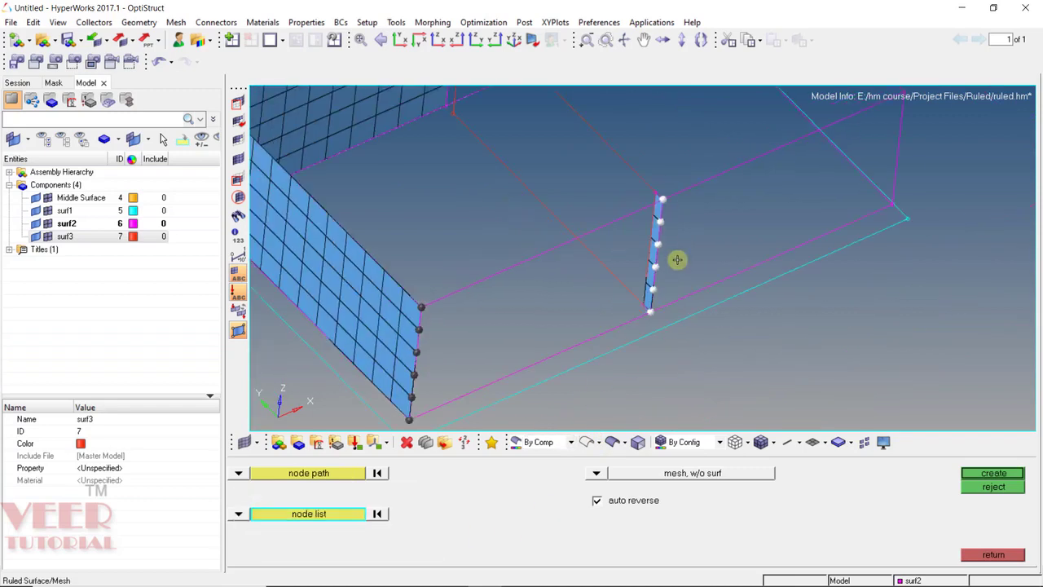
click(1015, 477)
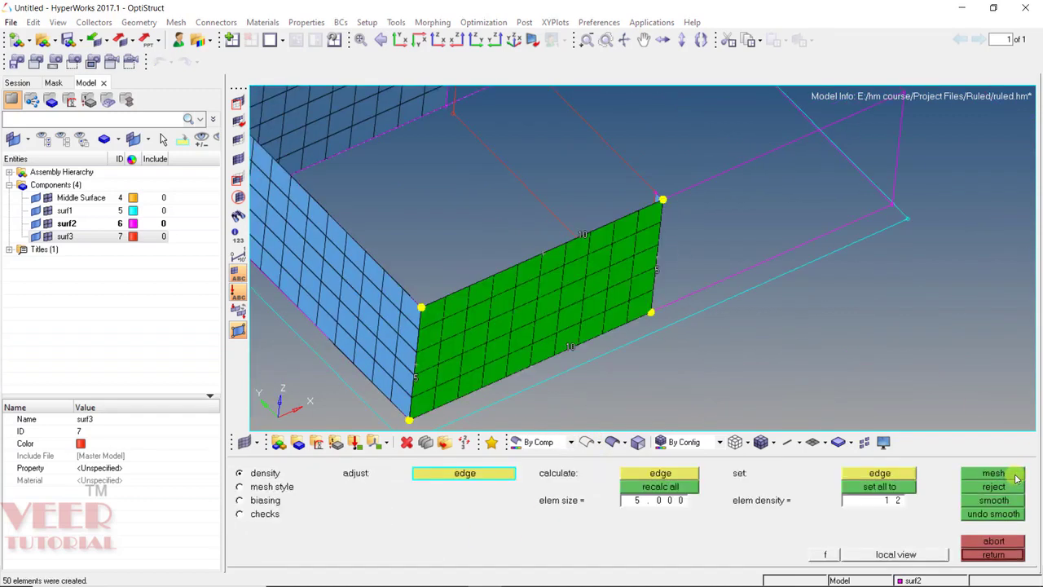
click(994, 554)
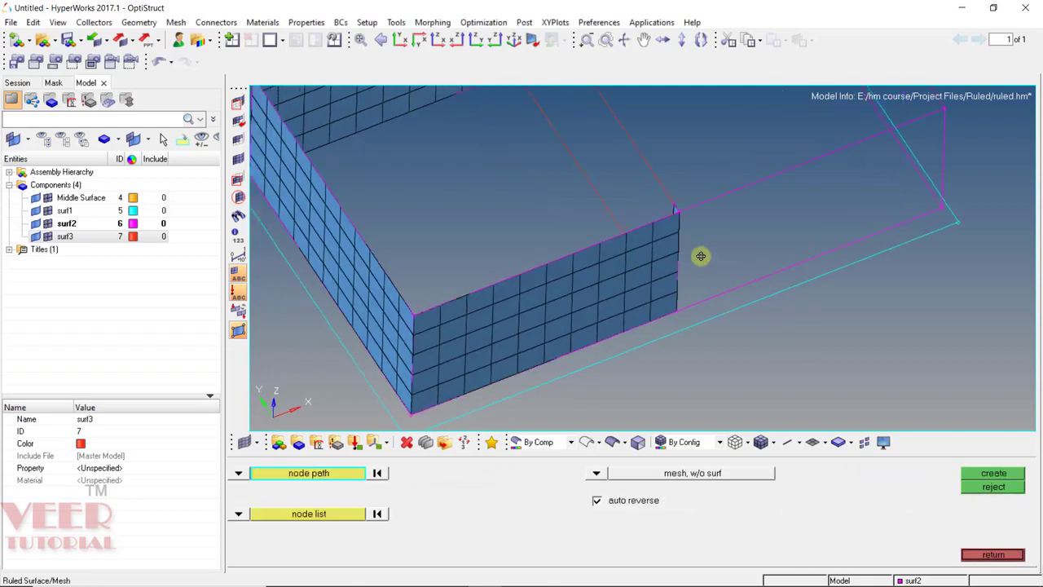
ctrl+drag(698, 256, 497, 298)
scroll(559, 289, down, 3)
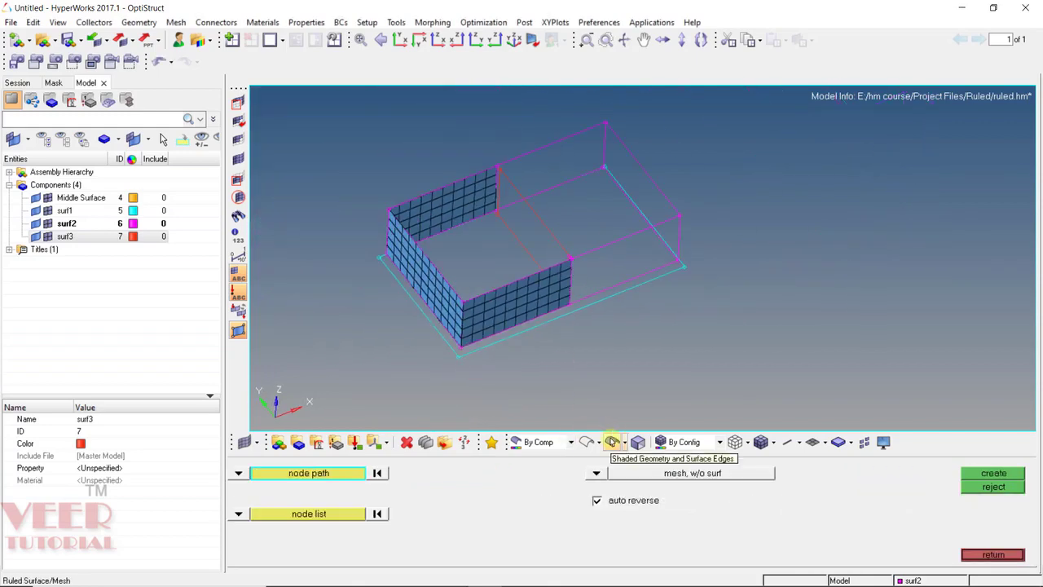
click(611, 442)
- Change both Ruled selections to line lists for meshing the unmeshed end wall
scroll(657, 247, up, 3)
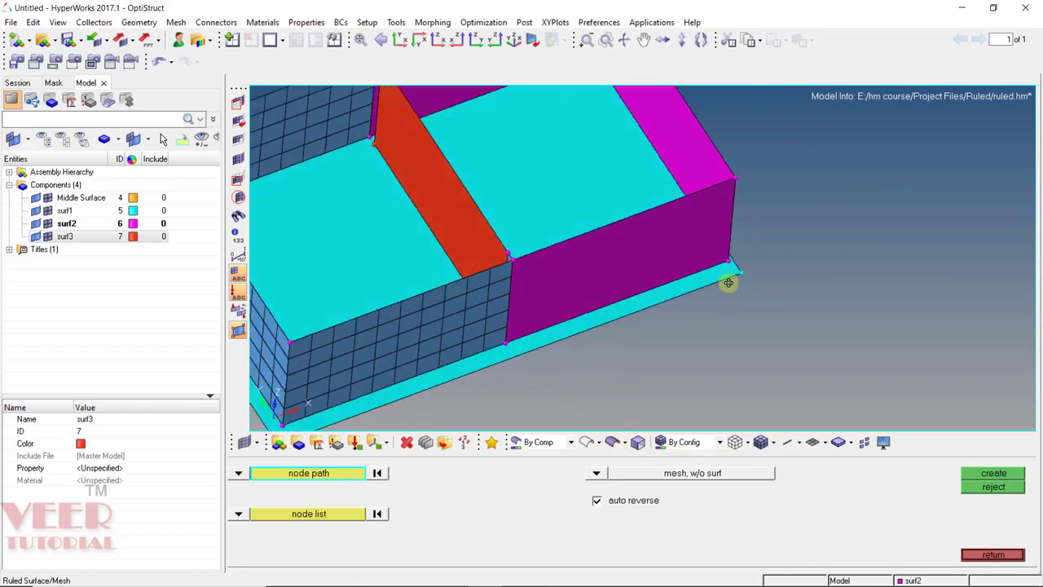
ctrl+drag(728, 283, 756, 255)
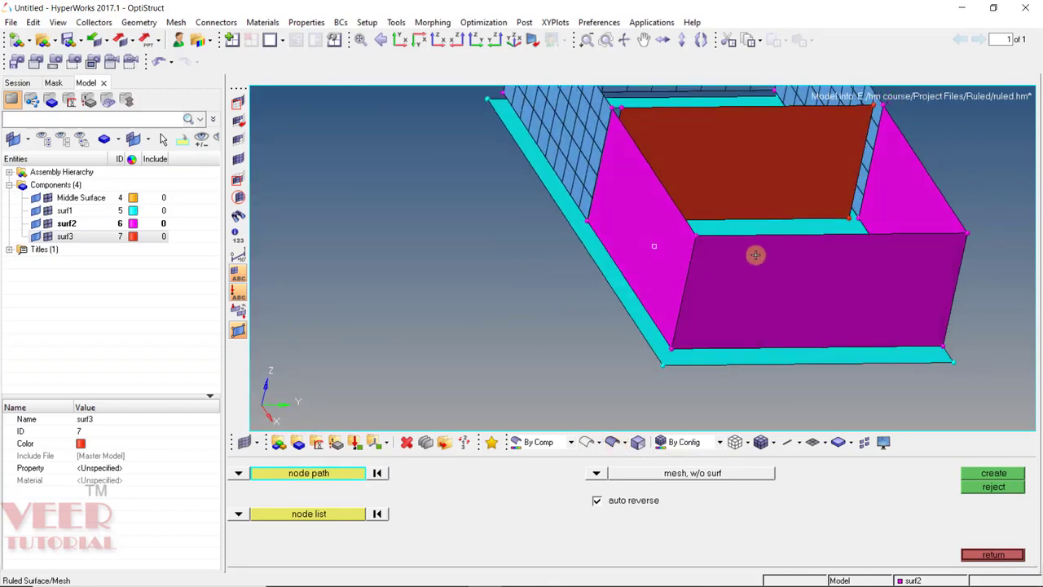
scroll(366, 319, up, 3)
scroll(431, 340, down, 4)
scroll(503, 333, up, 4)
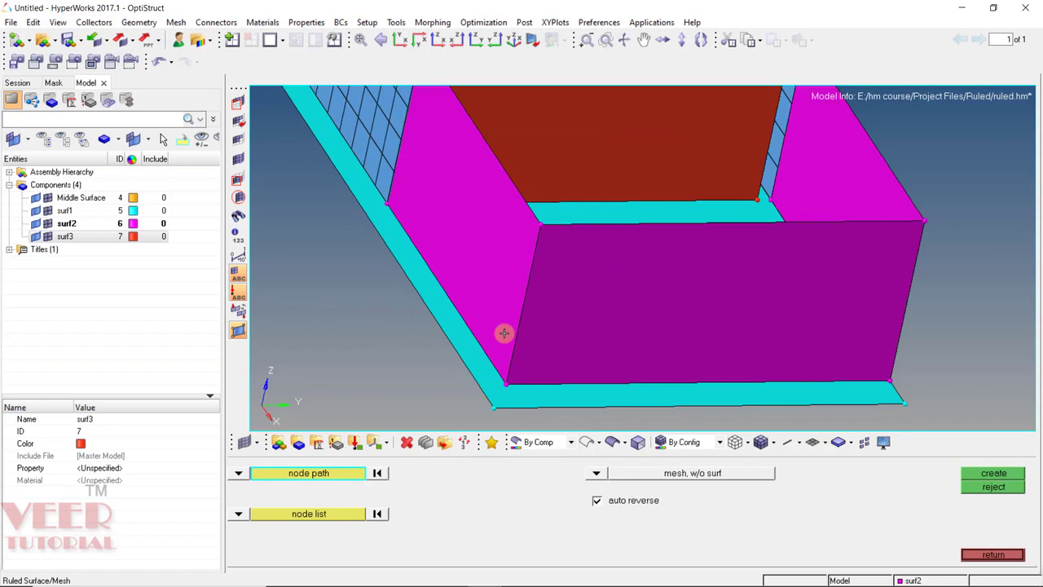
click(238, 473)
click(281, 498)
click(238, 514)
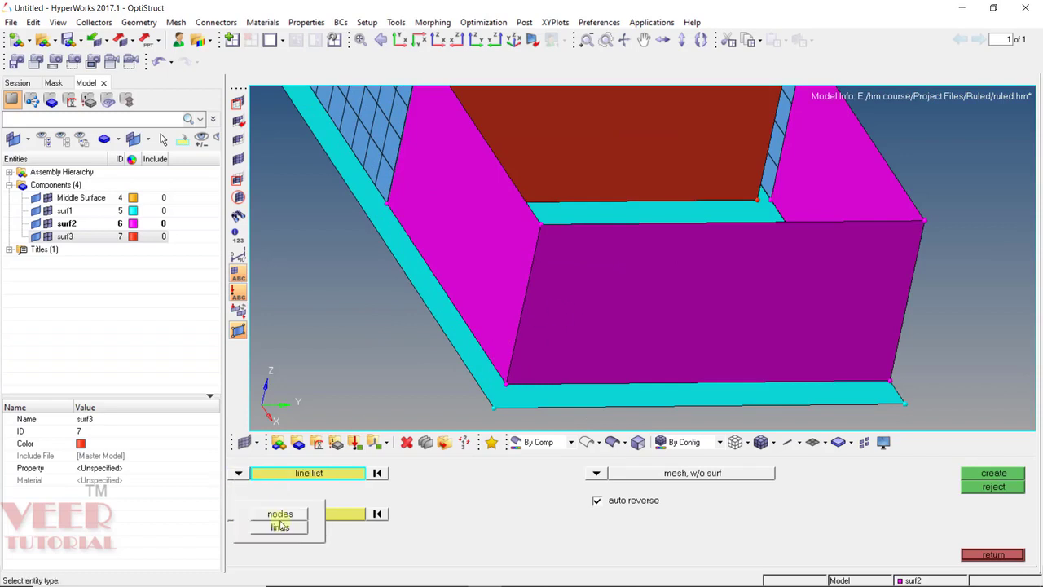
click(282, 526)
- Assign the unmeshed end wall's two upright edges to the two line lists and create the ruled mesh between them
click(529, 280)
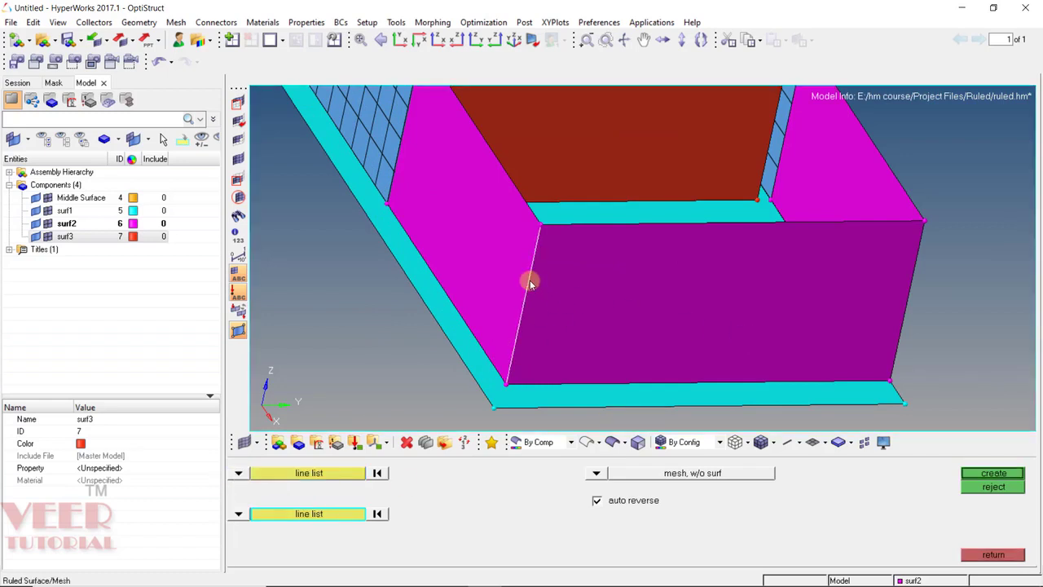
click(322, 475)
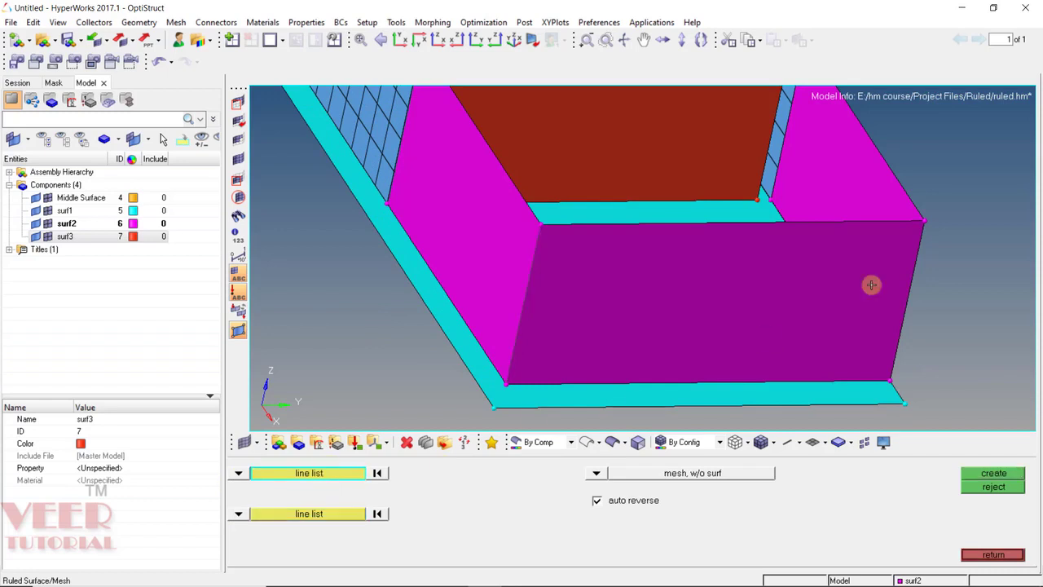
click(913, 277)
click(994, 474)
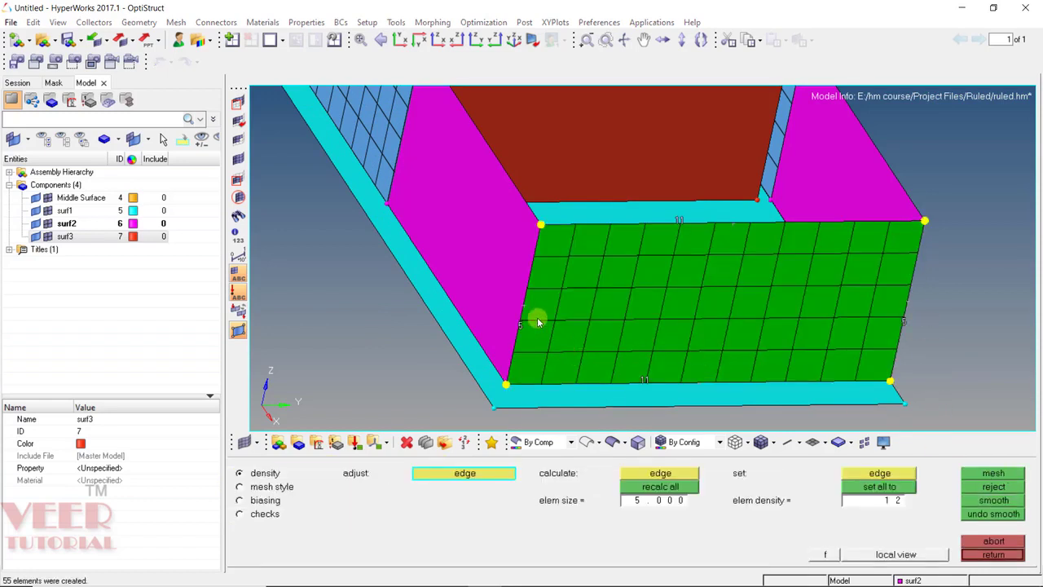
- Raise the element density on the end wall's upright edges to 6
scroll(538, 308, up, 3)
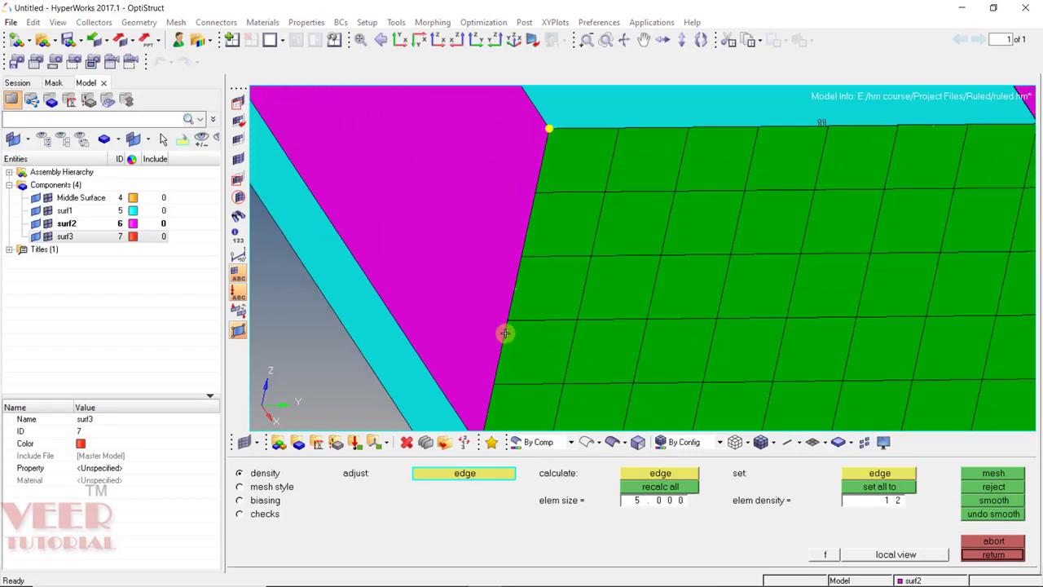
click(506, 333)
scroll(451, 246, down, 3)
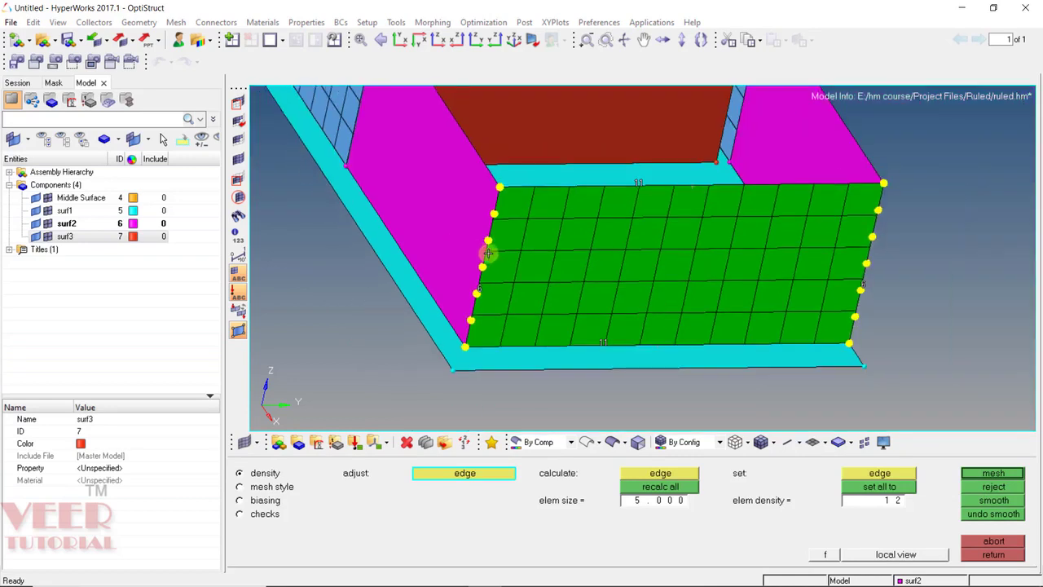
- Remesh the end wall with its new side density, raise its upper and lower edges to 12 elements, remesh and accept
click(996, 473)
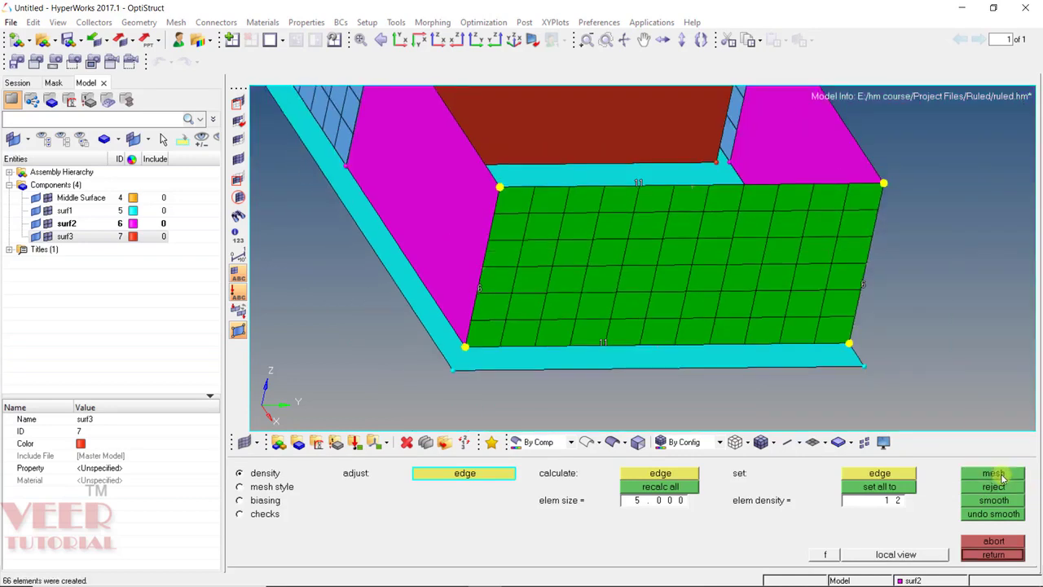
click(642, 182)
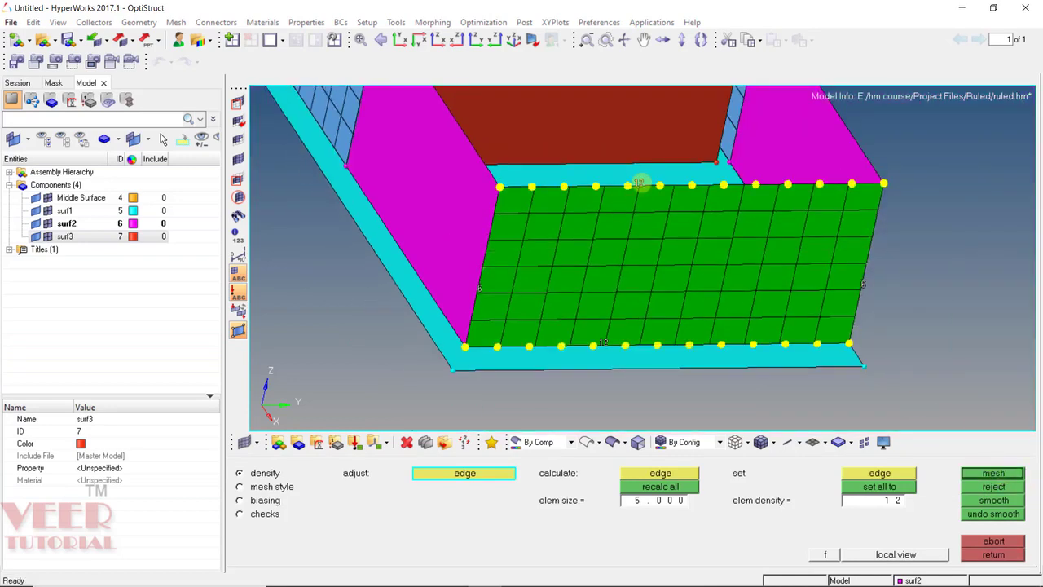
middle_click(652, 258)
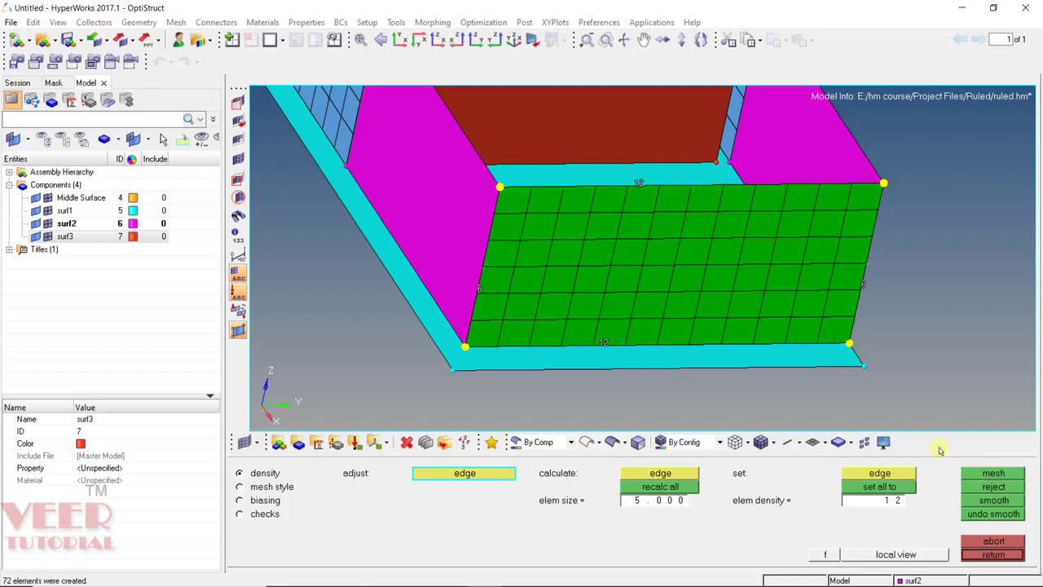
click(993, 555)
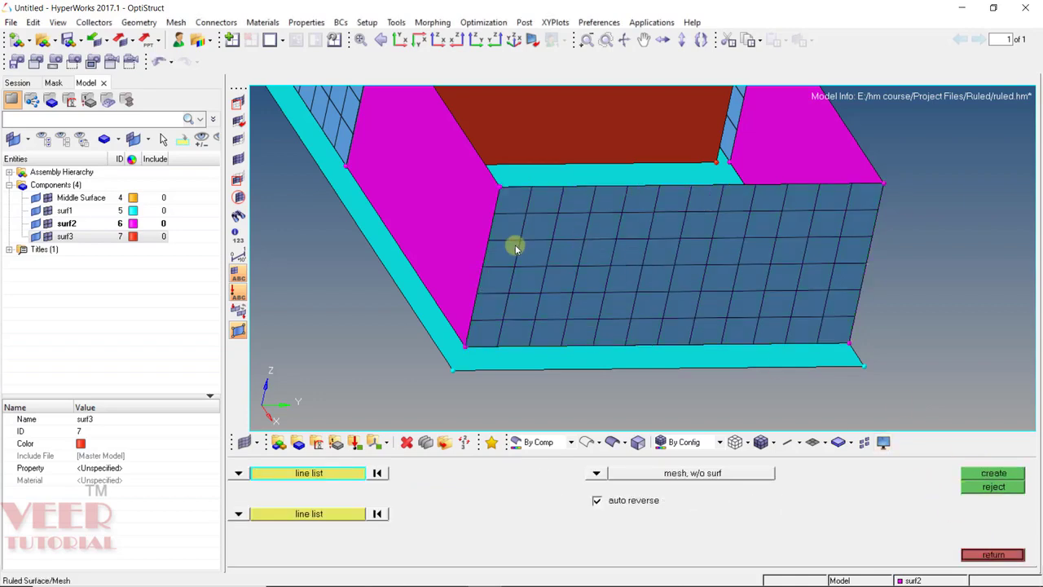
- Change both Ruled selections from line lists to node paths for the unmeshed half of the long side wall
ctrl+drag(441, 324, 498, 216)
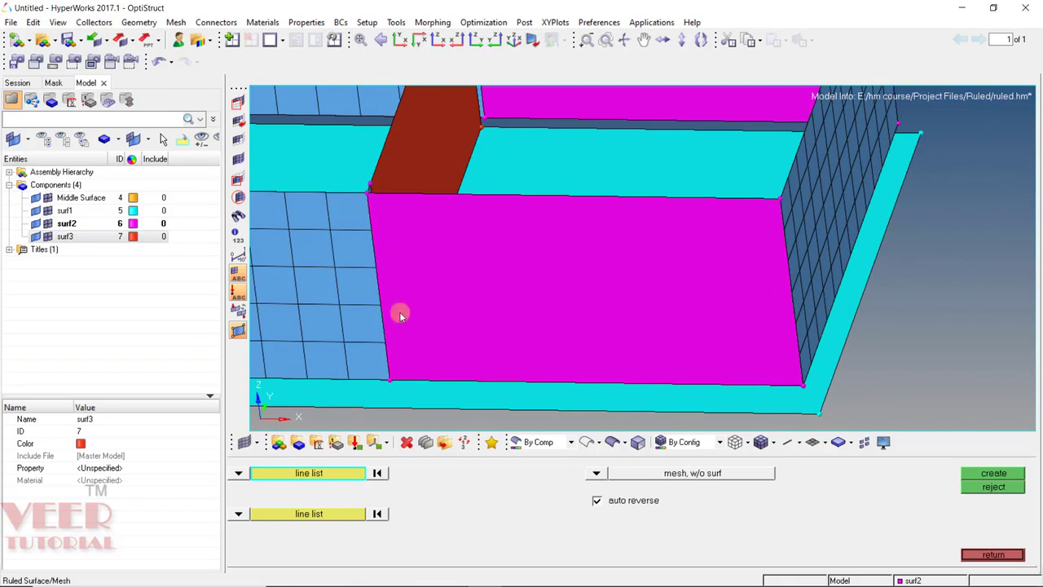
click(248, 475)
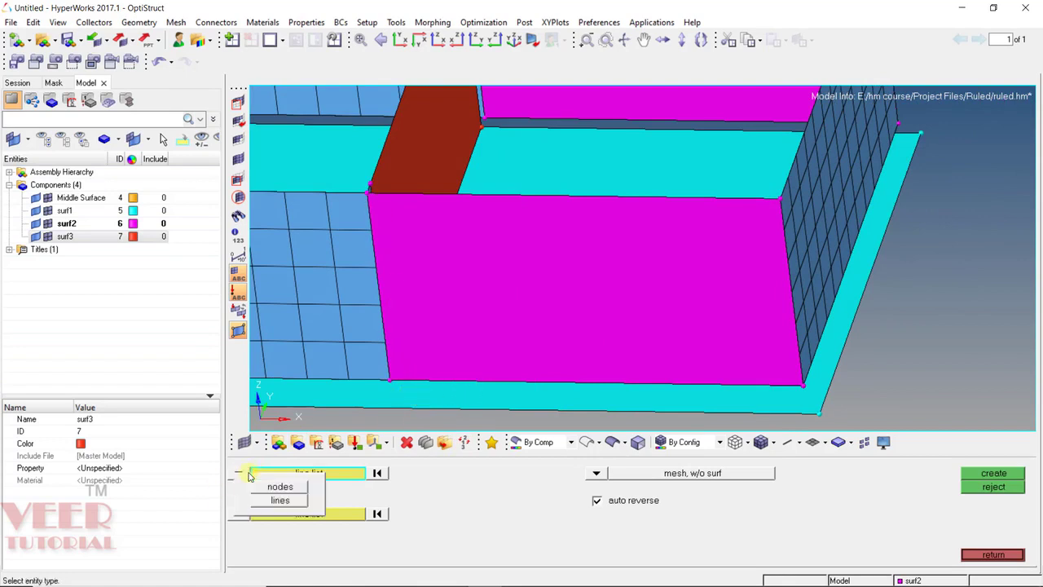
click(280, 487)
click(238, 516)
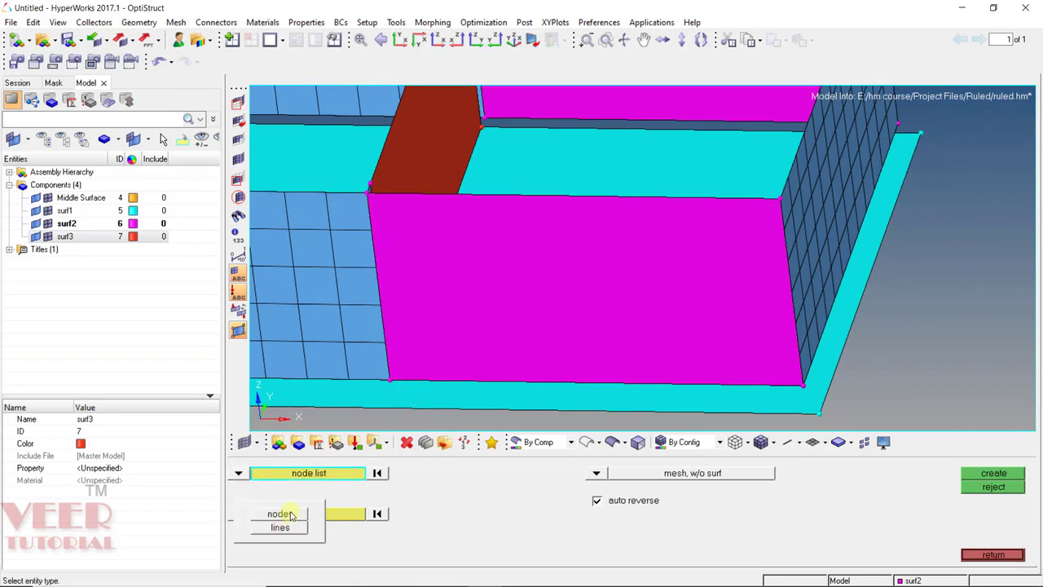
click(294, 508)
click(308, 480)
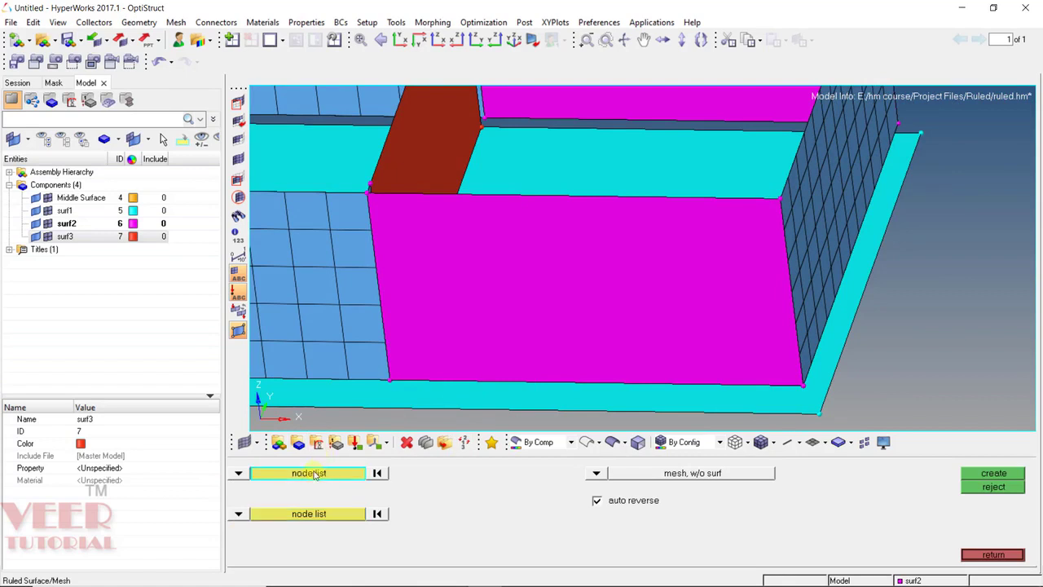
click(314, 475)
click(337, 498)
click(338, 517)
click(337, 517)
click(342, 522)
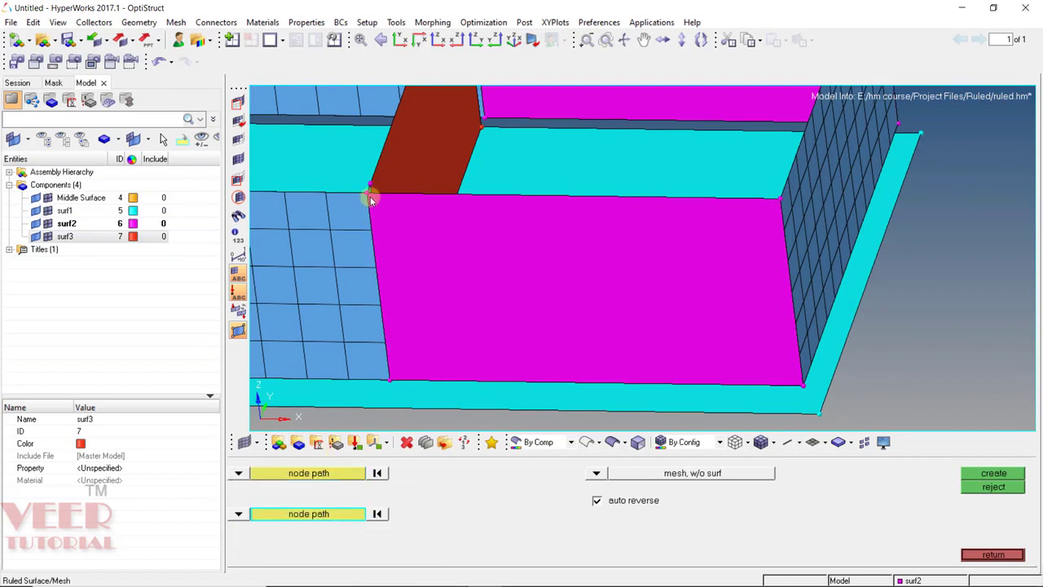
- Assign the upright edge nodes of the adjoining side mesh to the second node path and those of the end wall mesh to the first
click(369, 195)
click(389, 379)
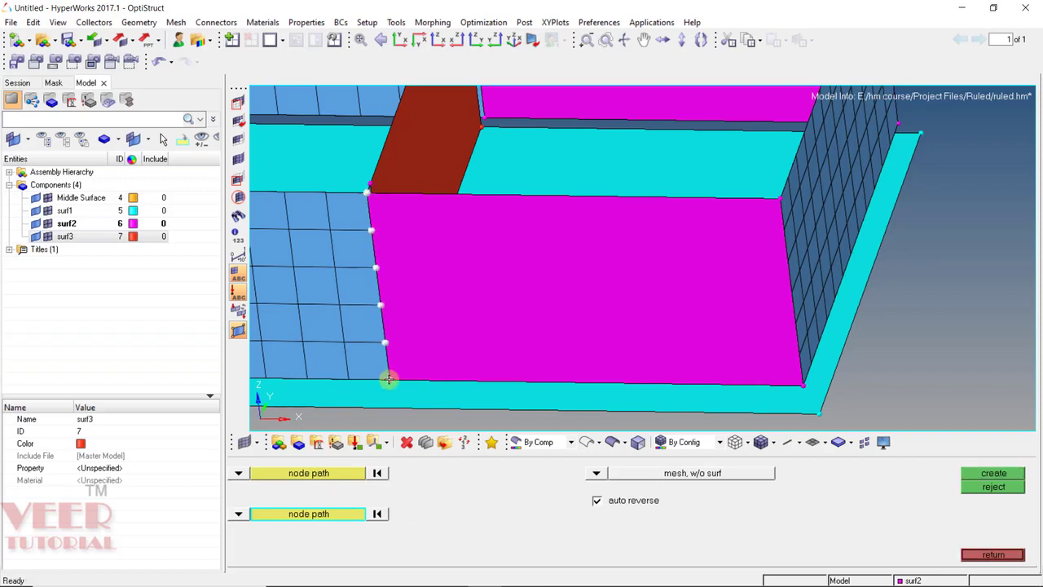
click(341, 474)
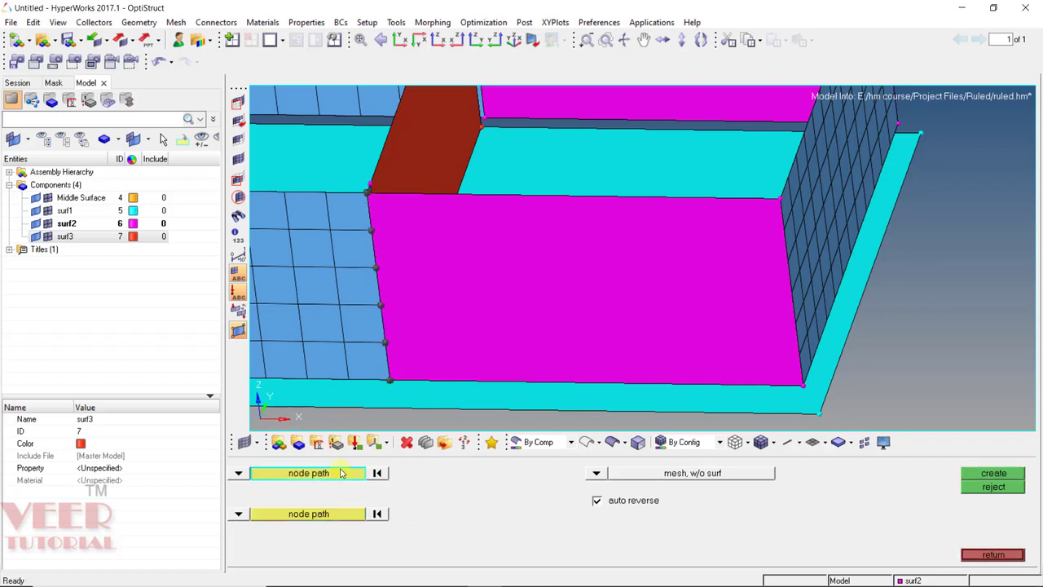
ctrl+drag(751, 288, 659, 318)
scroll(640, 227, down, 5)
scroll(657, 215, up, 5)
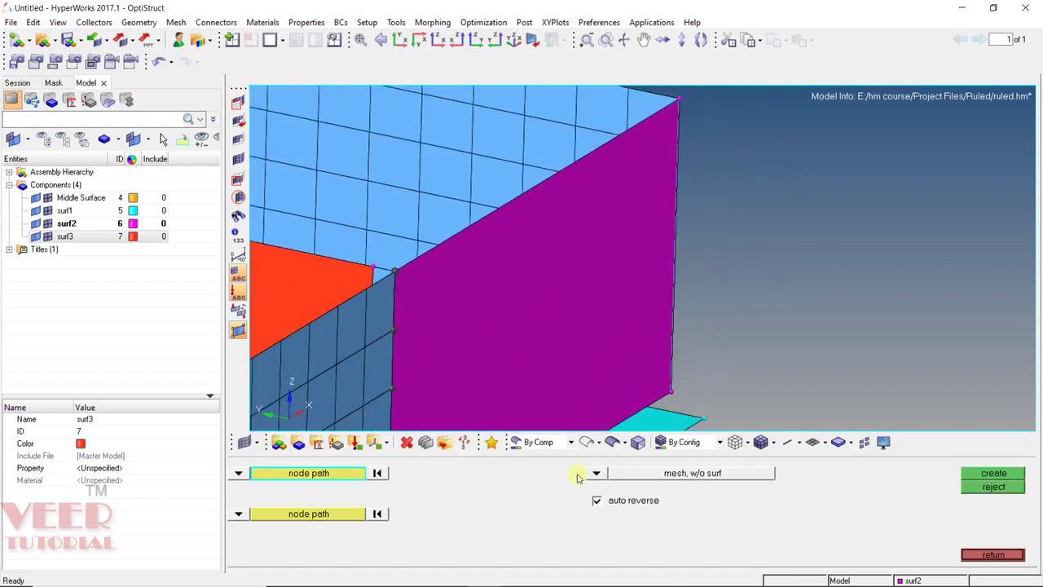
ctrl+drag(577, 446, 643, 252)
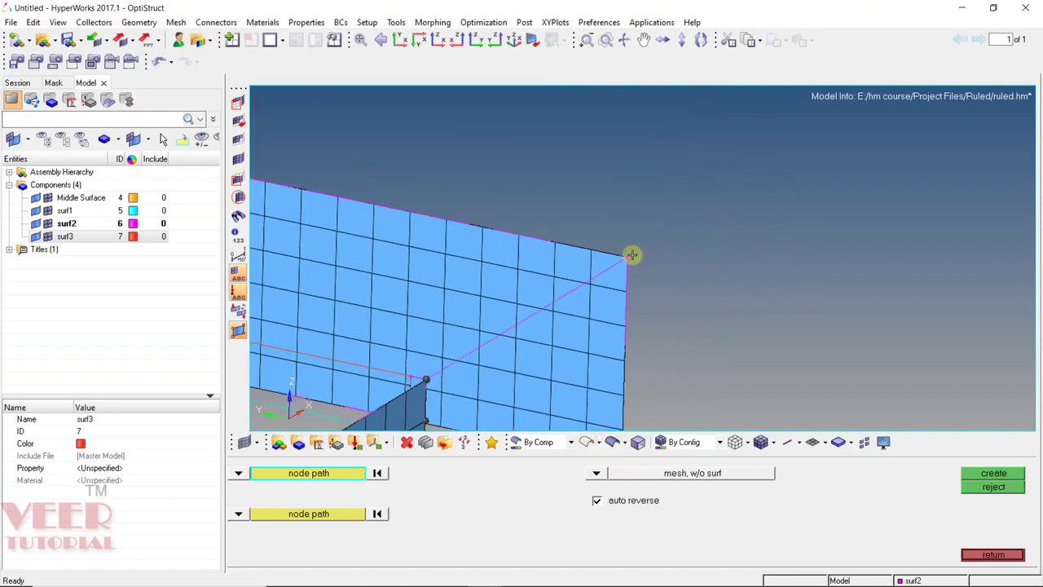
click(629, 256)
ctrl+drag(623, 205, 608, 361)
click(608, 361)
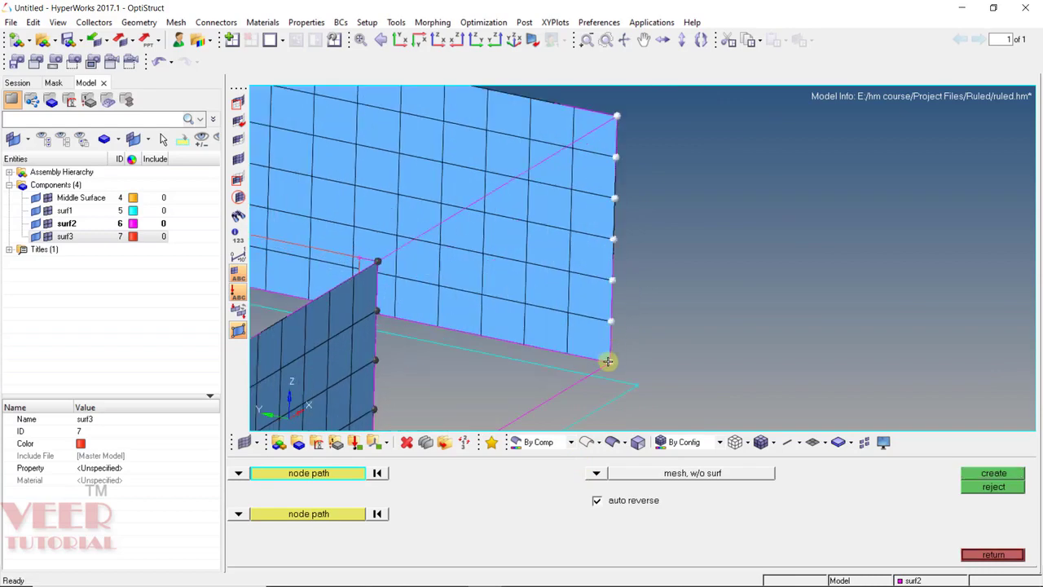
- Try to create the ruled mesh between the two node paths without a surface
scroll(665, 323, down, 3)
ctrl+drag(667, 321, 652, 351)
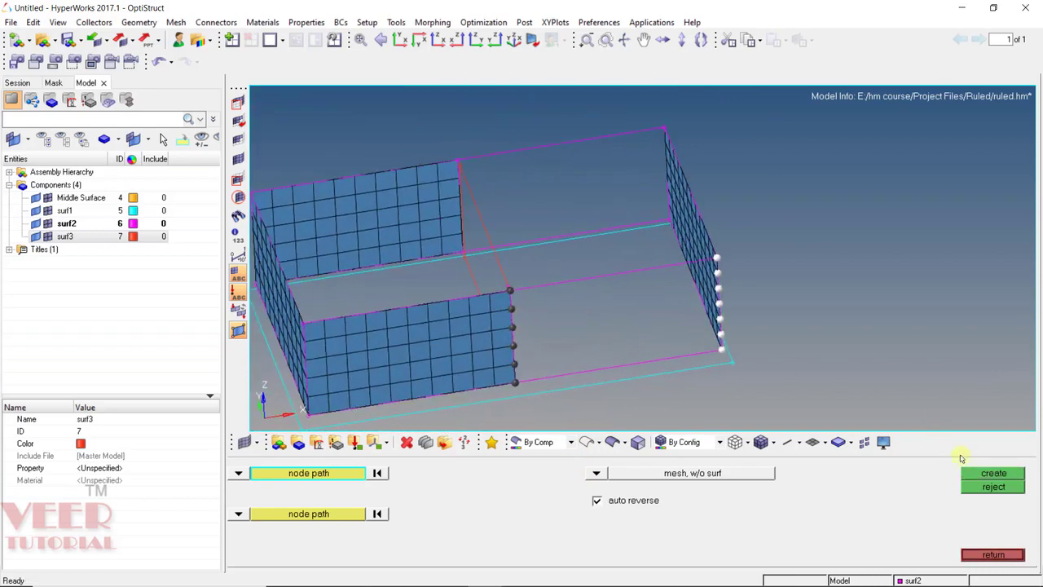
click(996, 474)
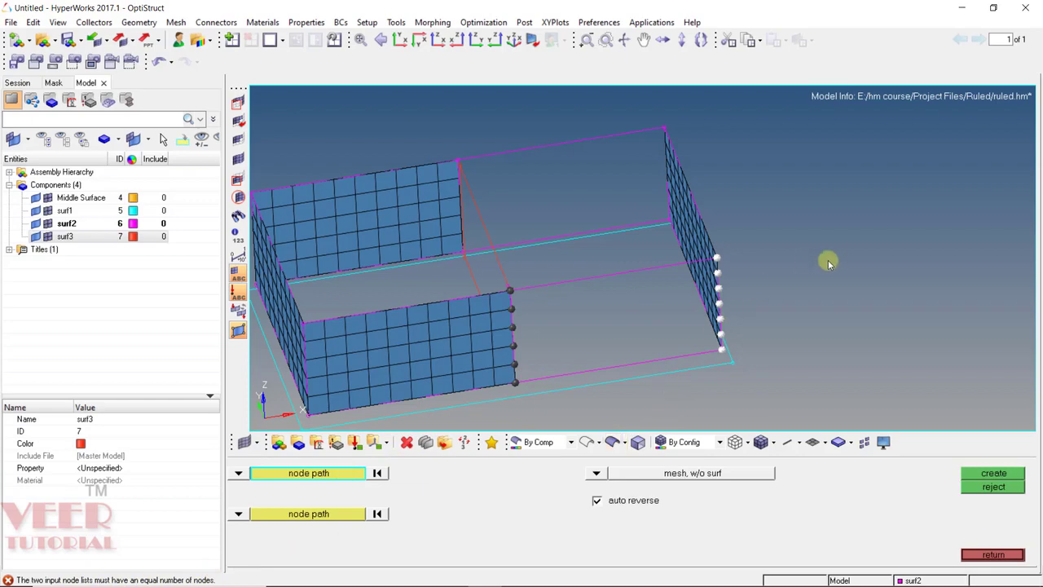
ctrl+drag(827, 258, 652, 371)
ctrl+scroll(682, 351, up, 3)
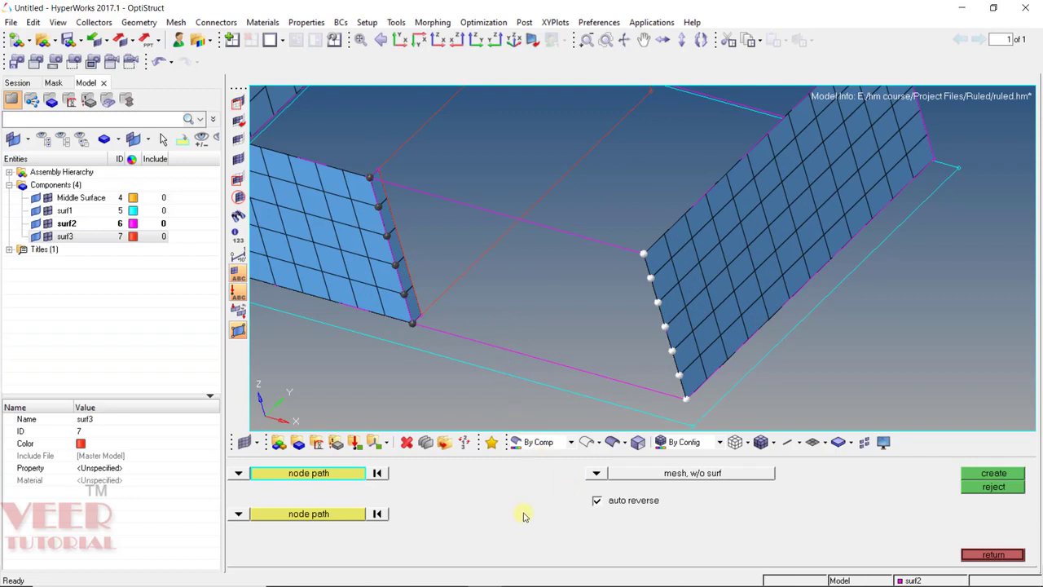
- Switch the surface mode to mesh, keep surf, then create and accept the ruled mesh between the two node paths
click(598, 474)
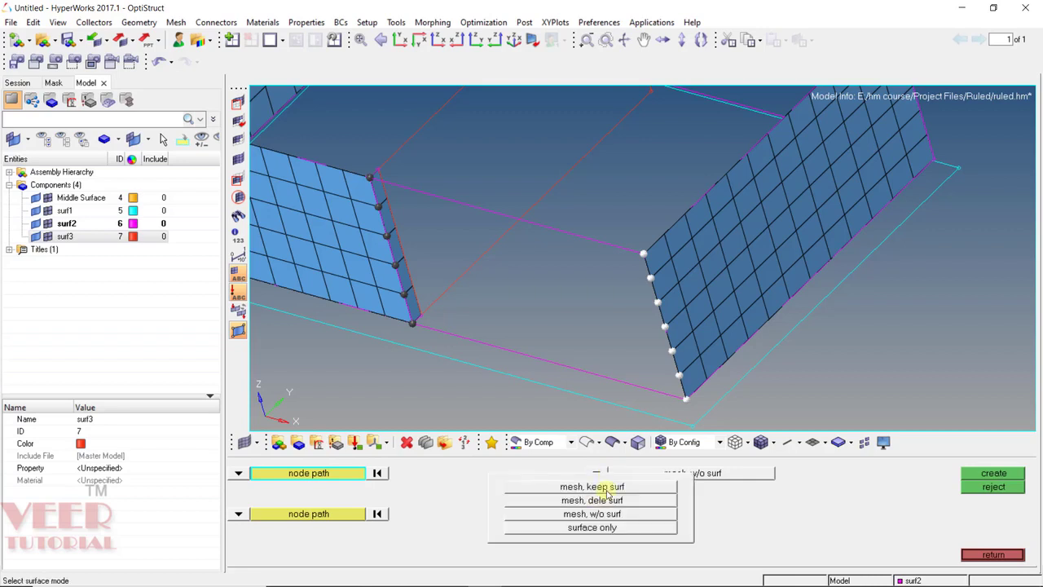
click(607, 489)
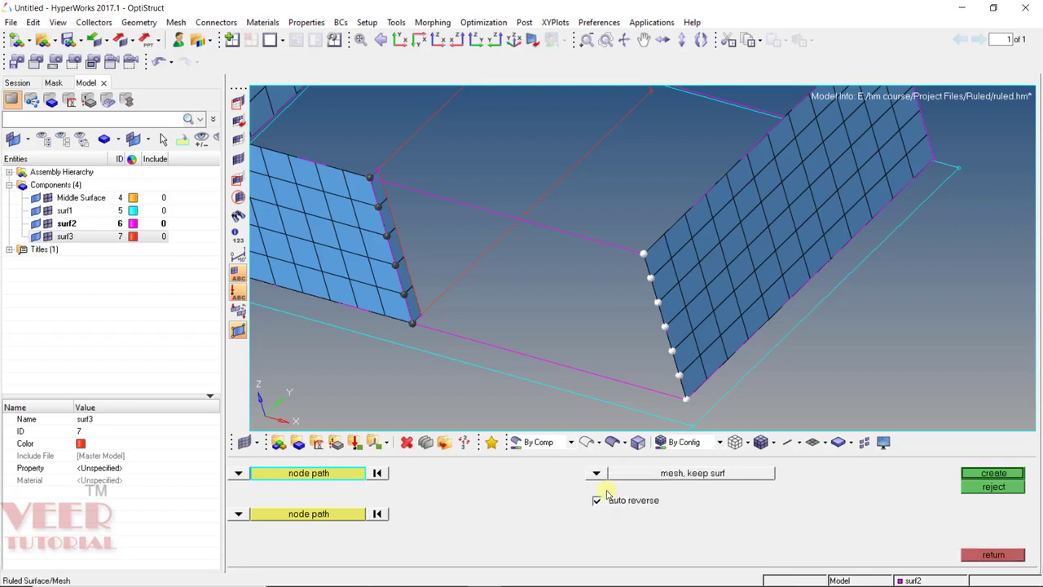
click(995, 474)
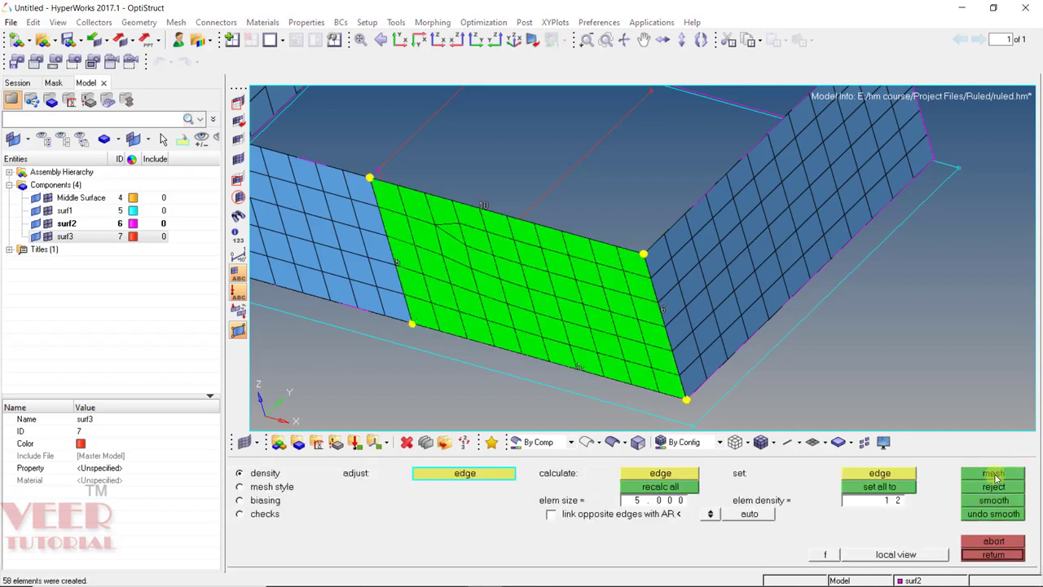
click(994, 554)
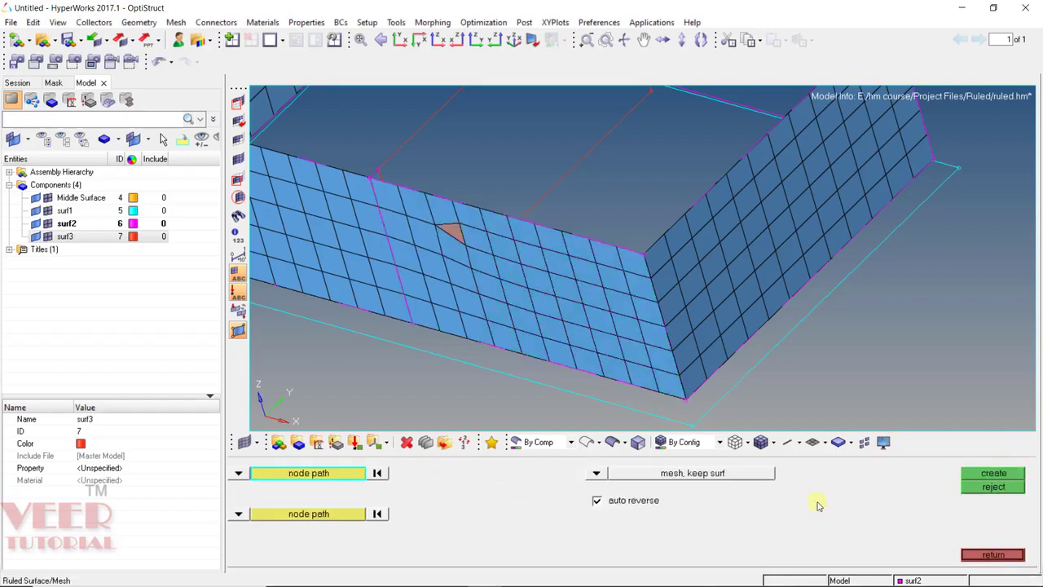
- Inspect the new side wall mesh and return to shaded geometry with surface edges
ctrl+drag(412, 279, 480, 249)
scroll(557, 314, up, 2)
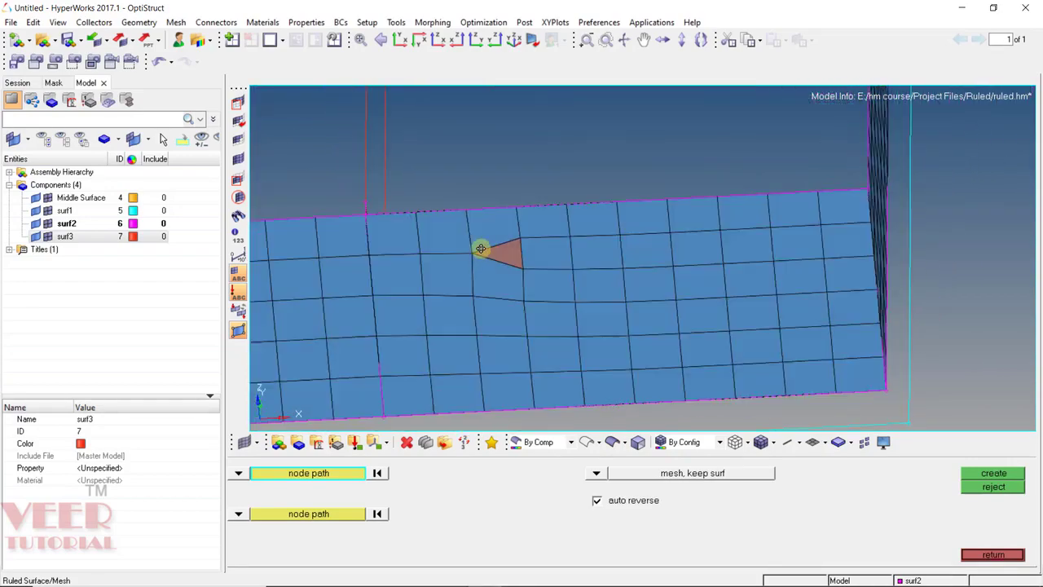
key(f)
click(613, 442)
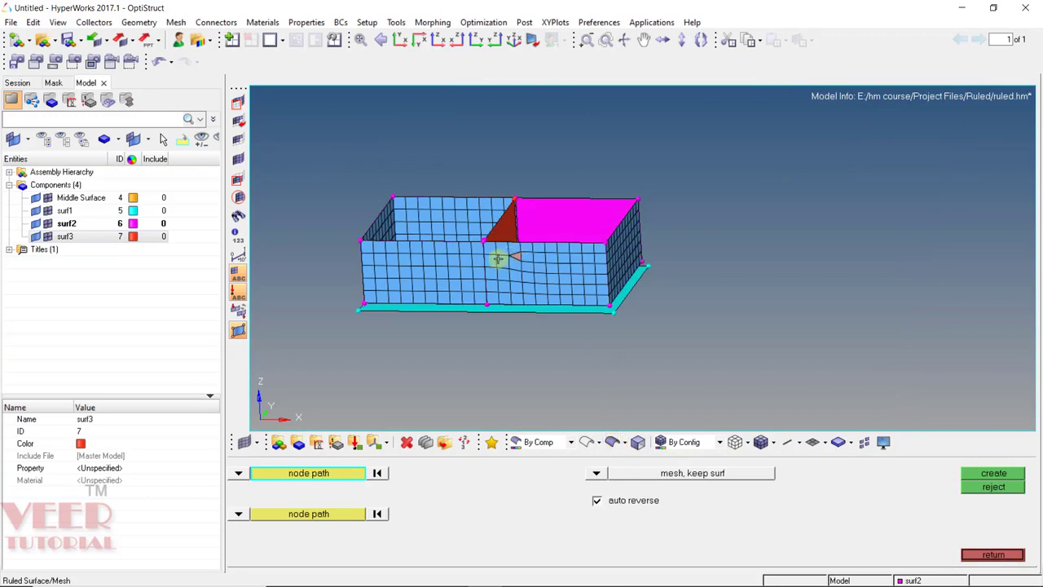
scroll(496, 256, up, 2)
mouse_move(410, 263)
ctrl+mouse_down()
mouse_move(623, 254)
mouse_move(561, 250)
ctrl+mouse_up()
scroll(478, 244, up, 2)
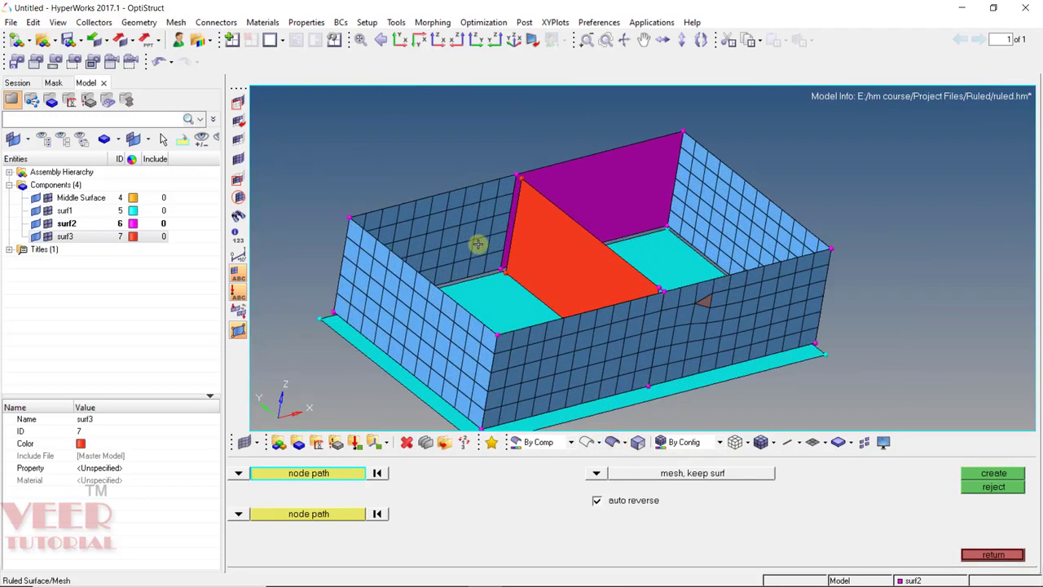